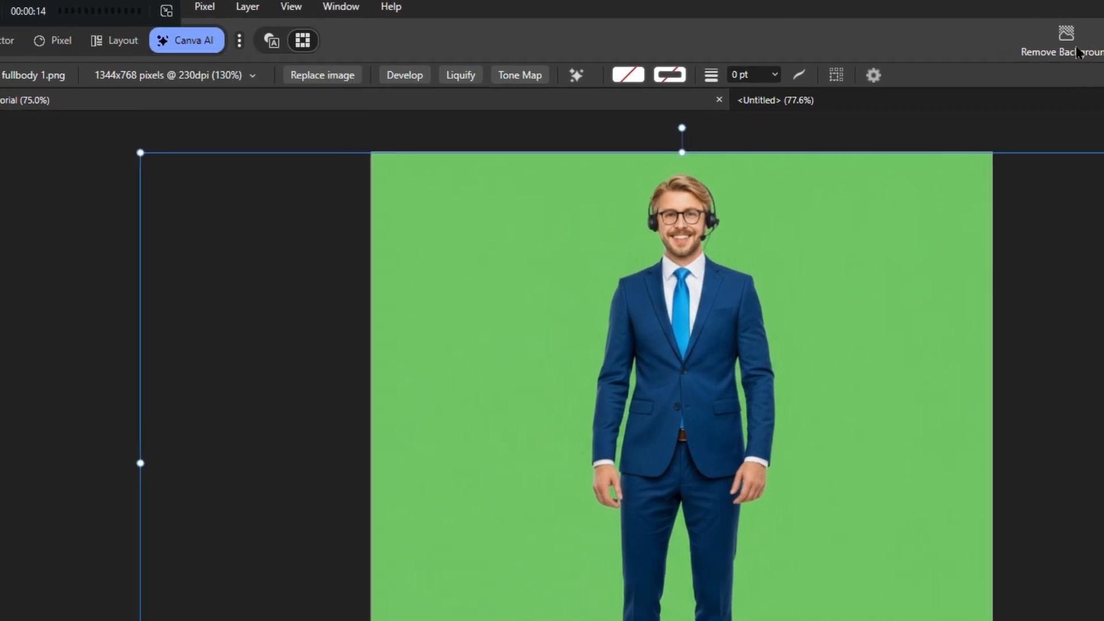
# Remove the green backdrop behind the man in the suit using Remove Background
pyautogui.click(829, 40)
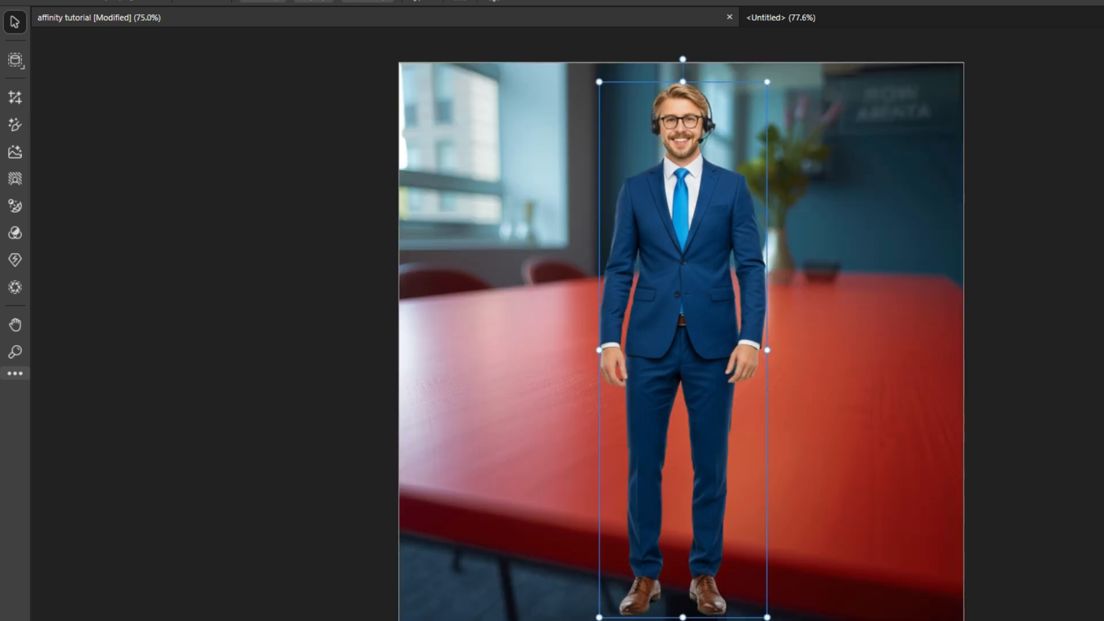
pyautogui.click(20, 66)
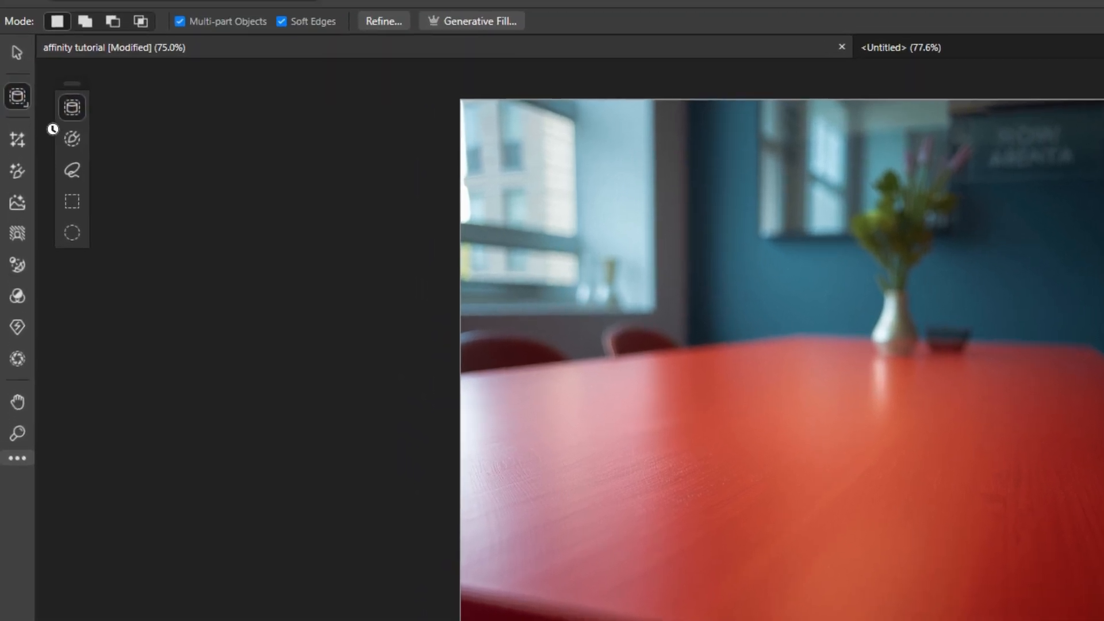
# Paint a selection patch on the red table and generate 4 'Beautiful Candle' variations into it
pyautogui.click(70, 144)
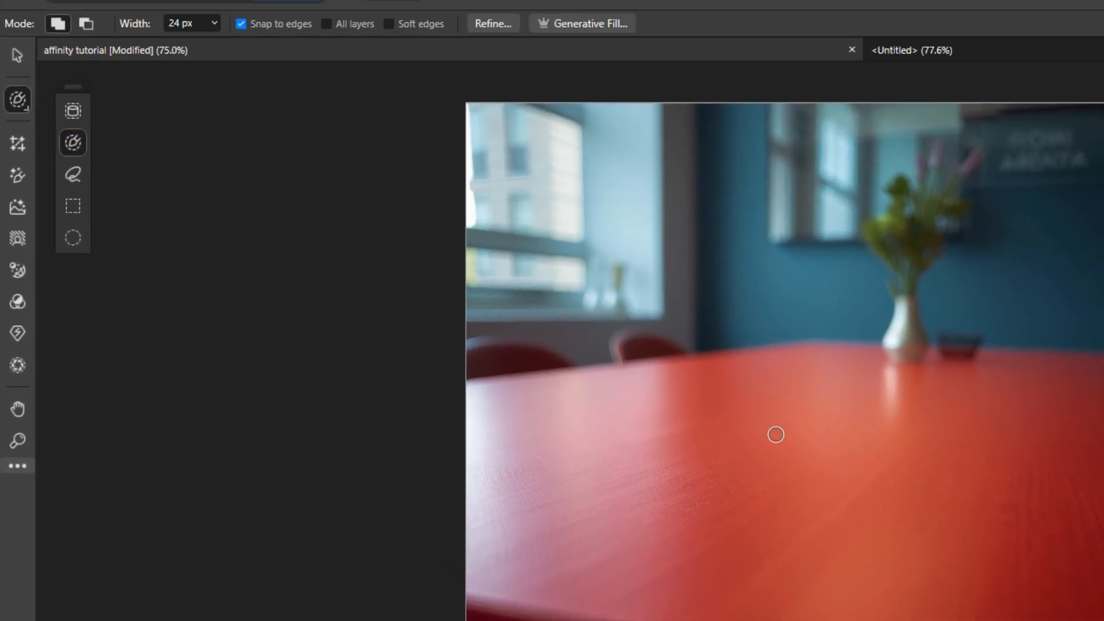
pyautogui.moveTo(774, 434); pyautogui.dragTo(770, 437)
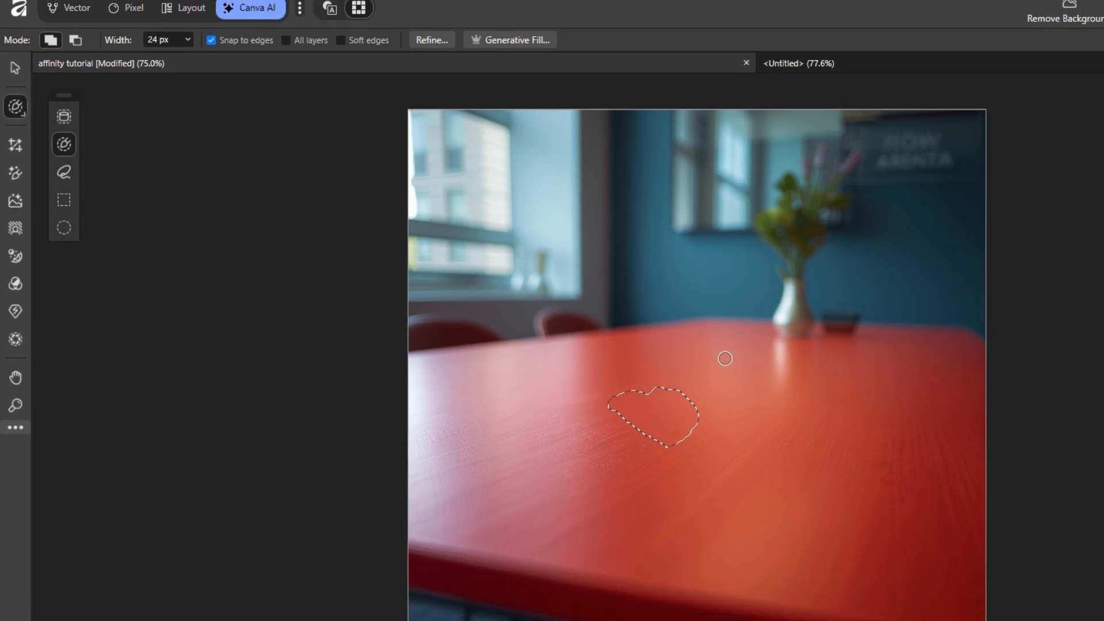
pyautogui.moveTo(662, 415); pyautogui.dragTo(628, 427)
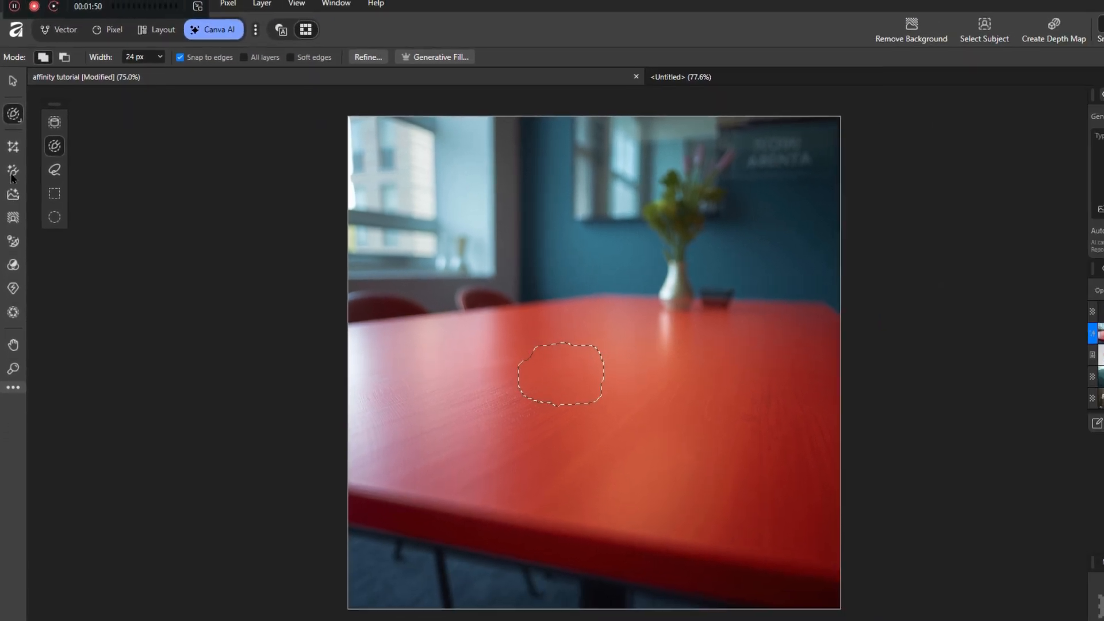
pyautogui.click(16, 172)
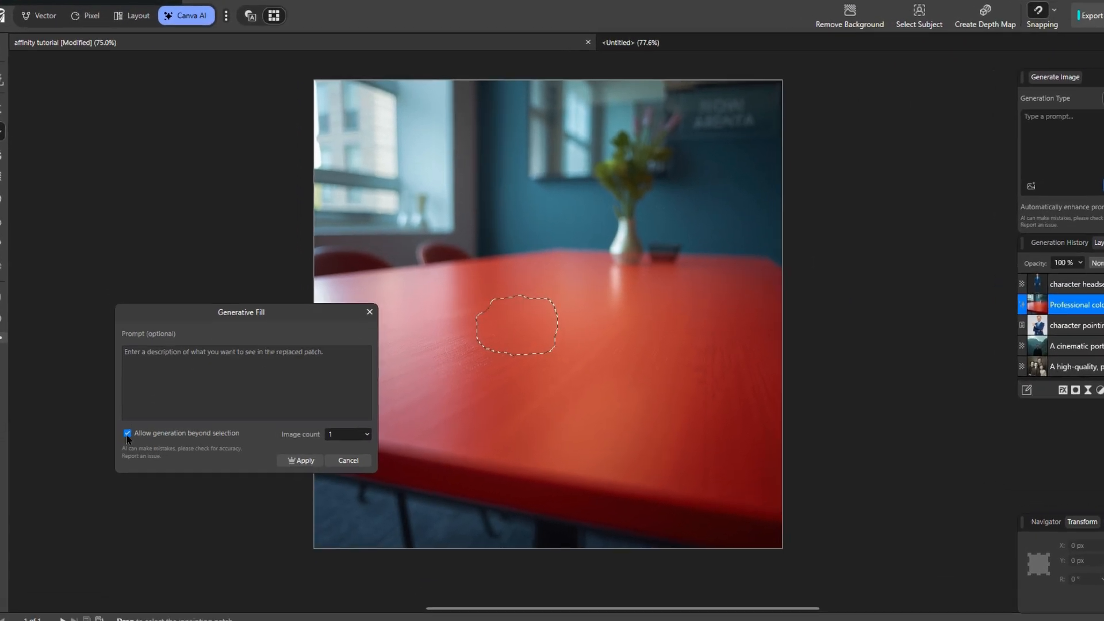
pyautogui.write('Beautiful Candle')
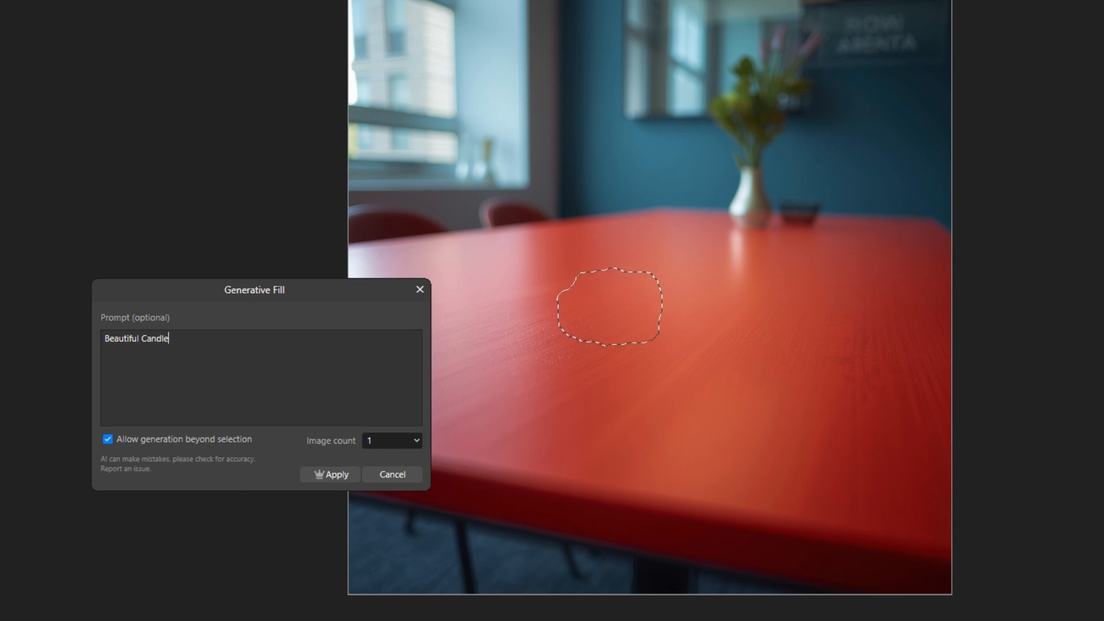
pyautogui.click(400, 441)
pyautogui.write('4')
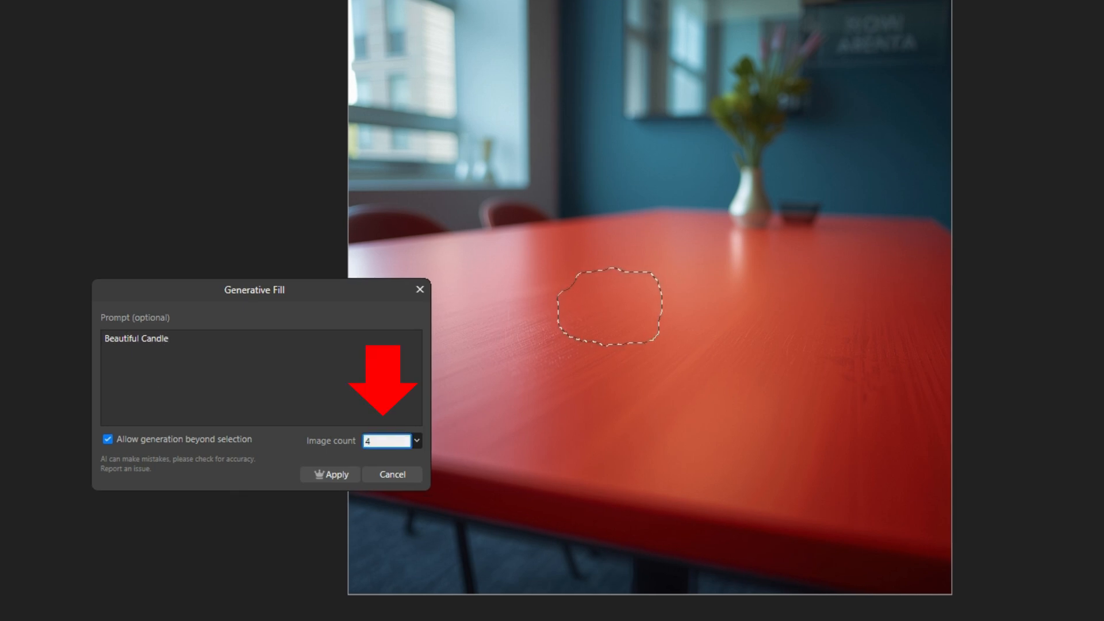
pyautogui.click(348, 474)
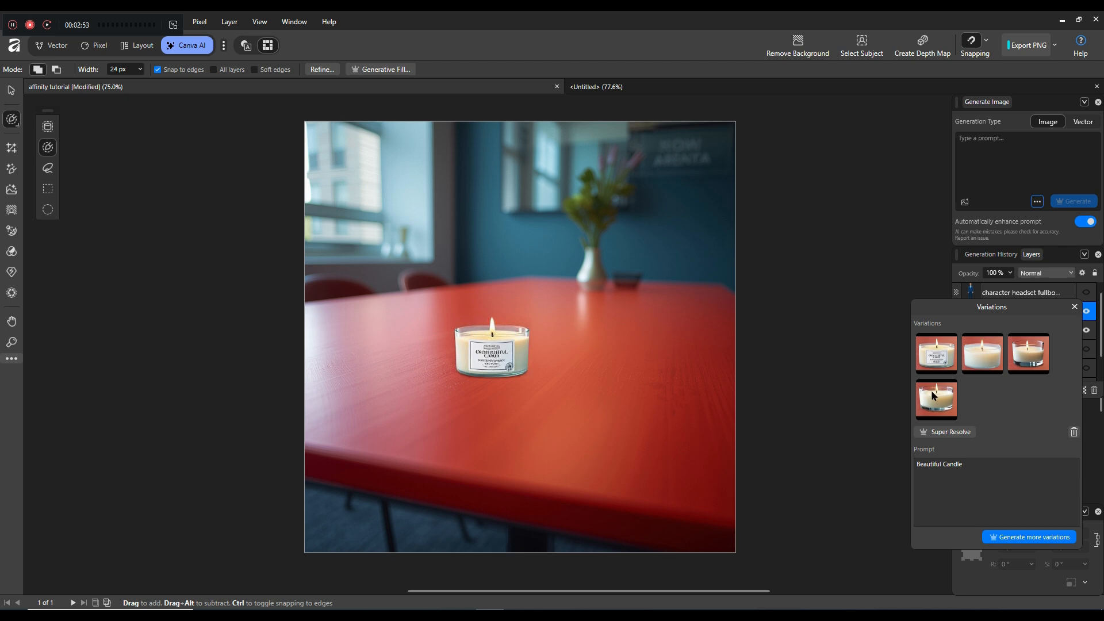
# Compare the four candle variations and keep the third, the plain glass tealight
pyautogui.click(938, 357)
pyautogui.click(973, 358)
pyautogui.click(1027, 358)
pyautogui.click(941, 407)
pyautogui.click(983, 366)
pyautogui.click(1033, 363)
pyautogui.click(937, 359)
pyautogui.click(981, 361)
pyautogui.click(1021, 363)
pyautogui.click(935, 406)
pyautogui.click(1033, 357)
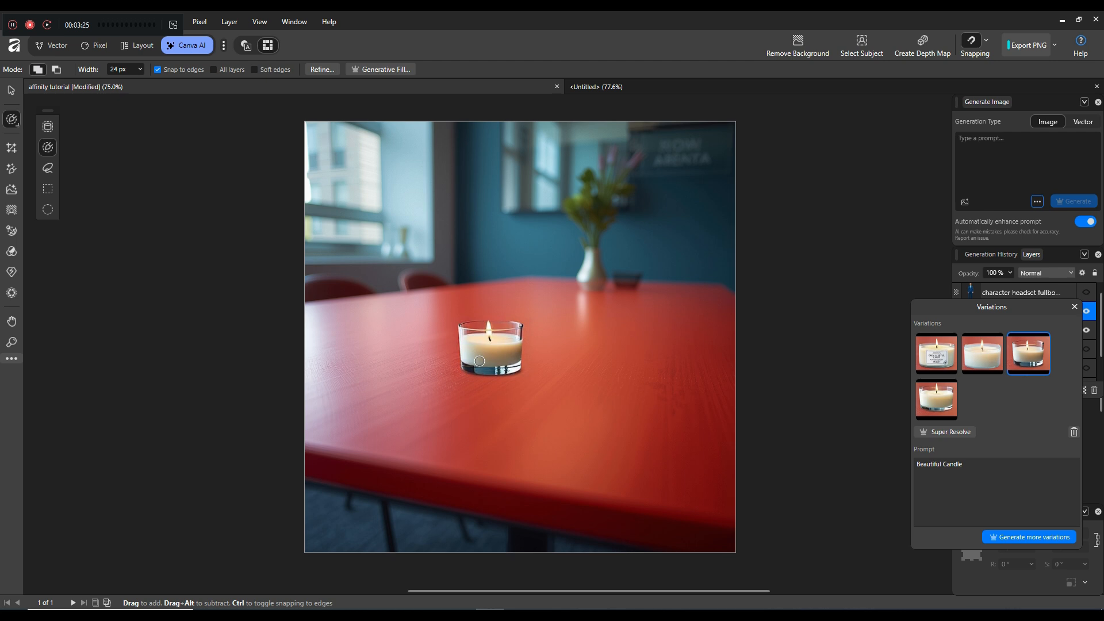
pyautogui.press('v')
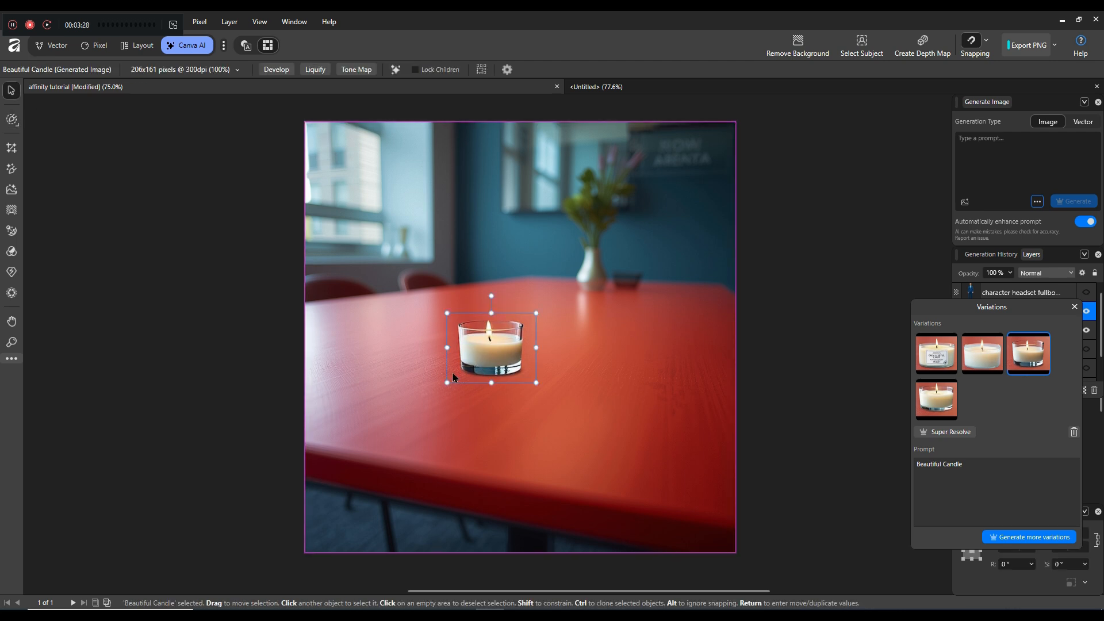
pyautogui.click(1073, 306)
# Generatively expand the meeting-room photo on the left and right sides to 1972×1000 px
pyautogui.click(426, 393)
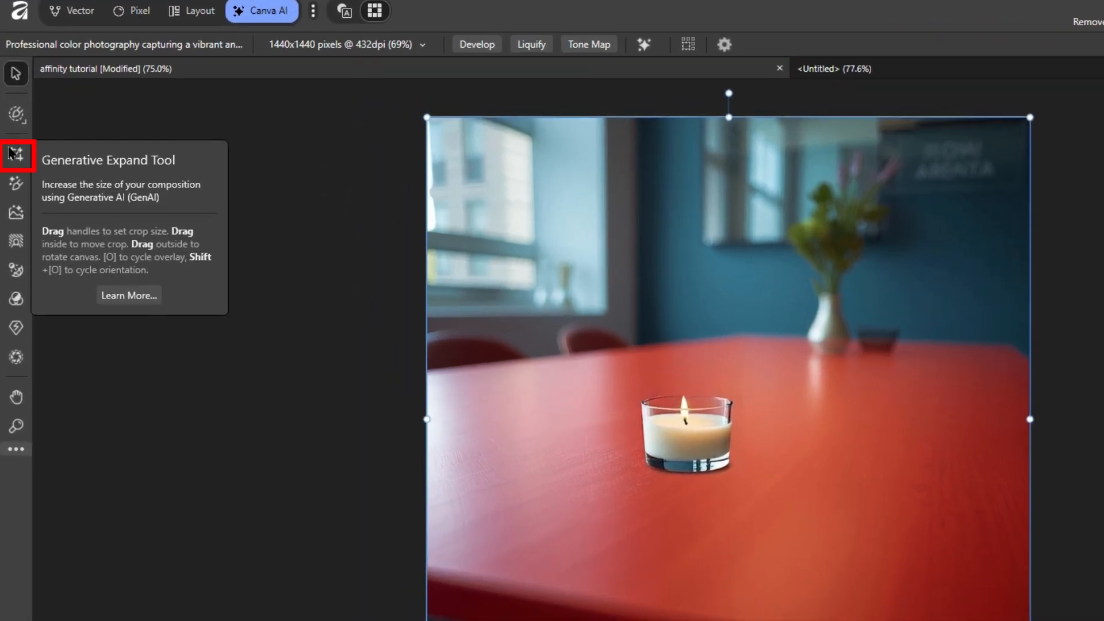
pyautogui.click(12, 153)
pyautogui.moveTo(427, 419); pyautogui.dragTo(102, 420)
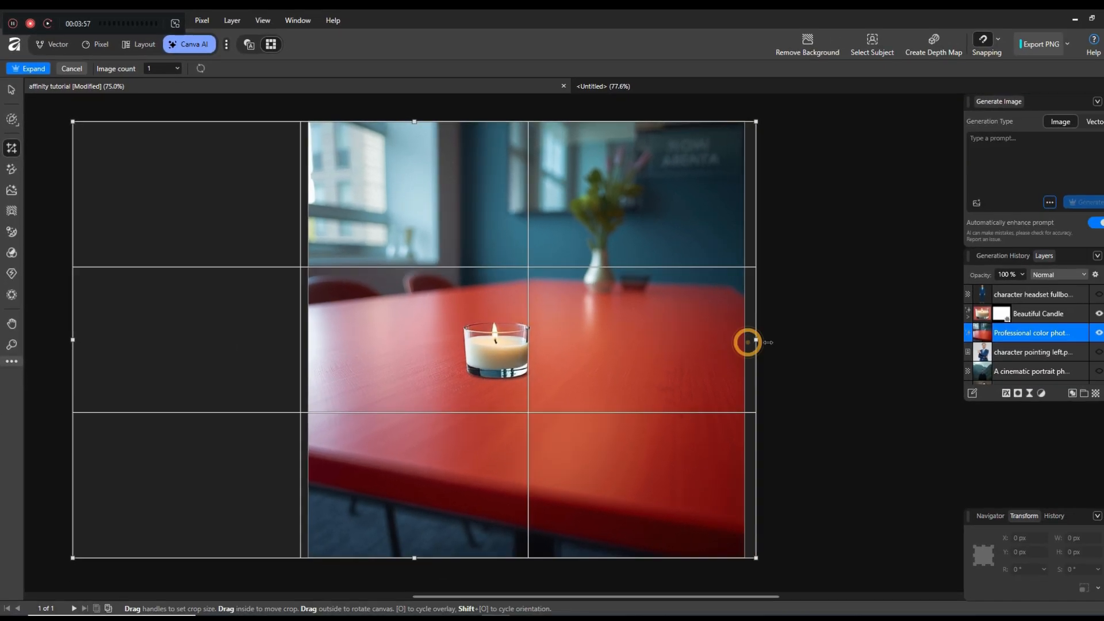
pyautogui.moveTo(856, 371); pyautogui.dragTo(924, 326)
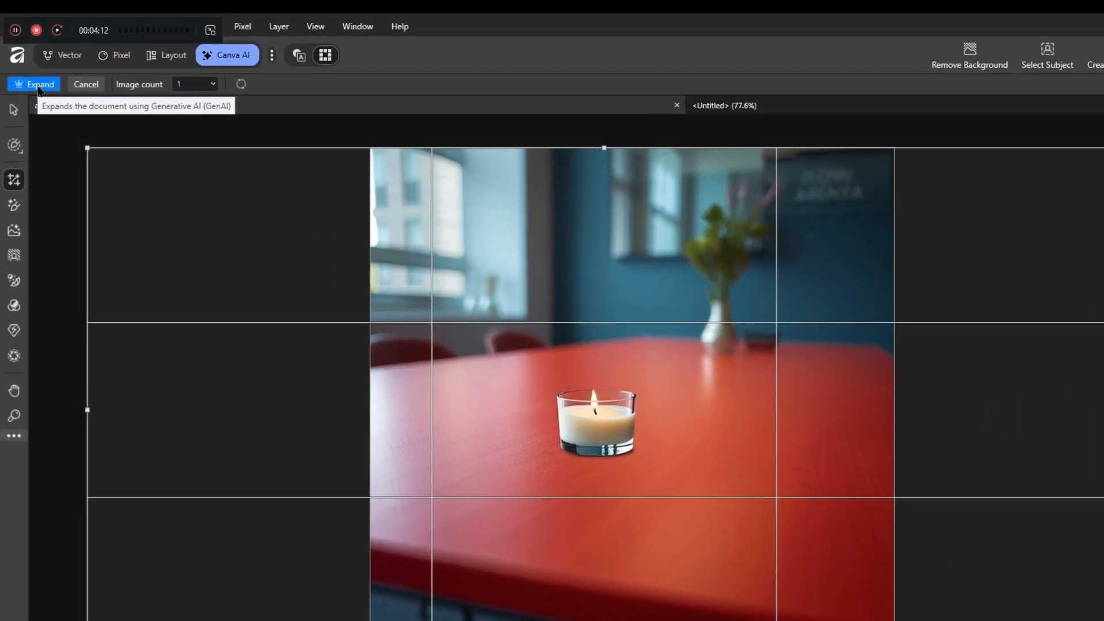
pyautogui.click(38, 85)
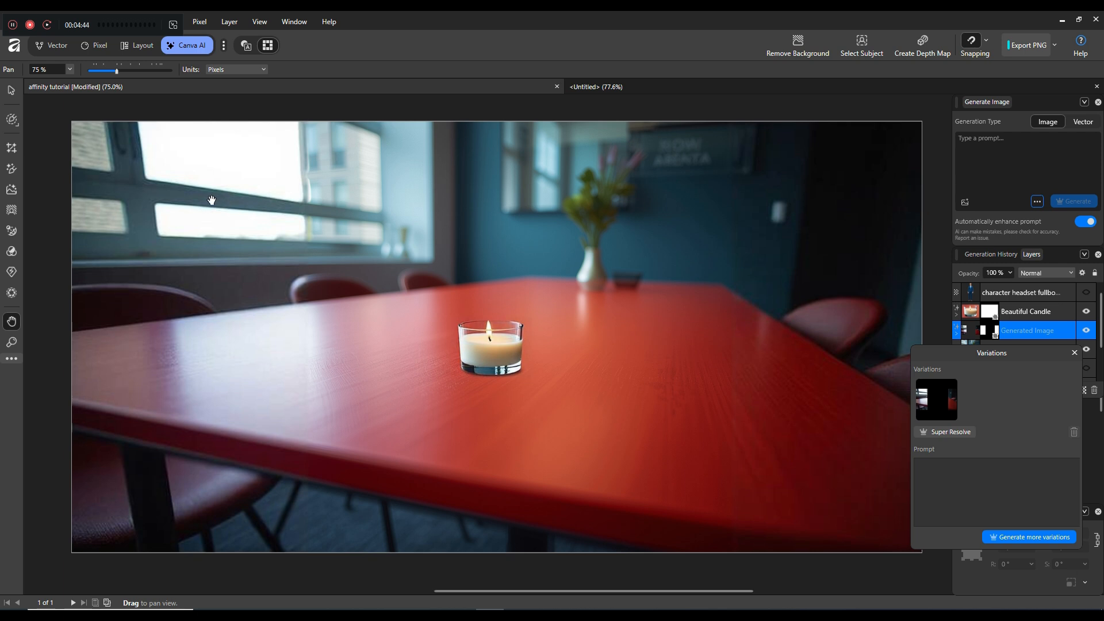
pyautogui.moveTo(290, 298); pyautogui.dragTo(286, 289)
pyautogui.press('v')
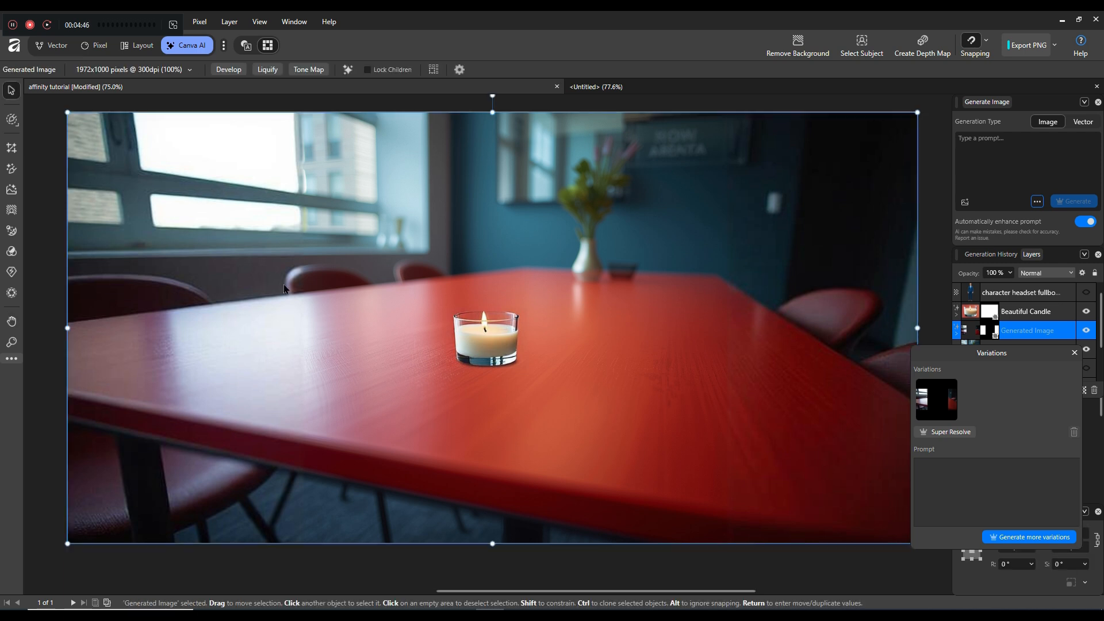
pyautogui.click(1074, 352)
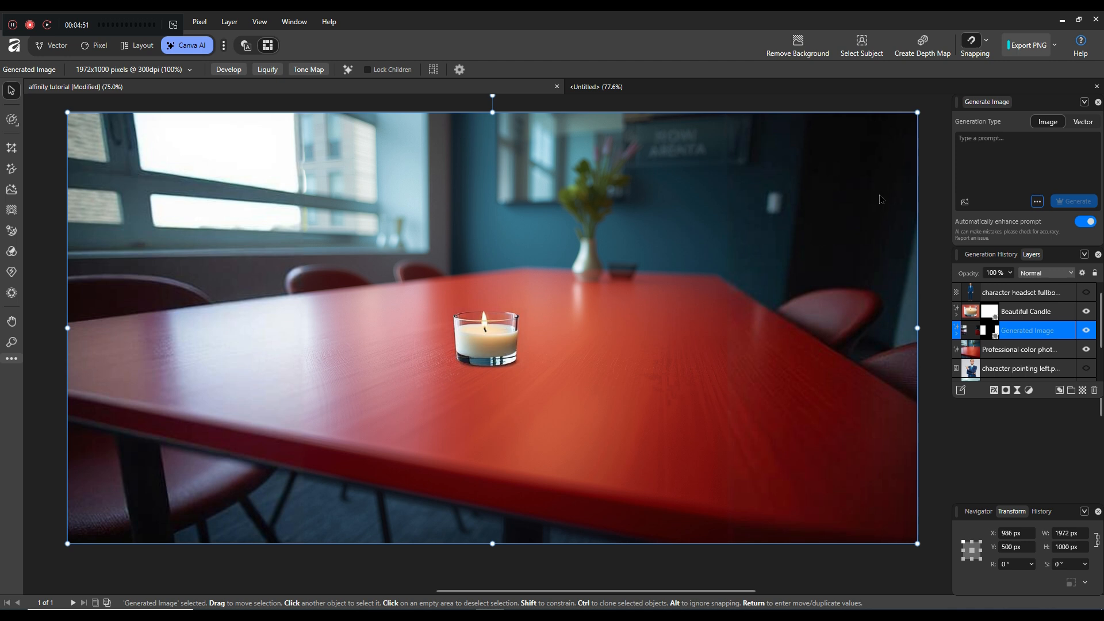
# Hide the Beautiful Candle, Generated Image and meeting-room photo layers
pyautogui.click(1088, 312)
pyautogui.click(1087, 331)
pyautogui.click(1086, 349)
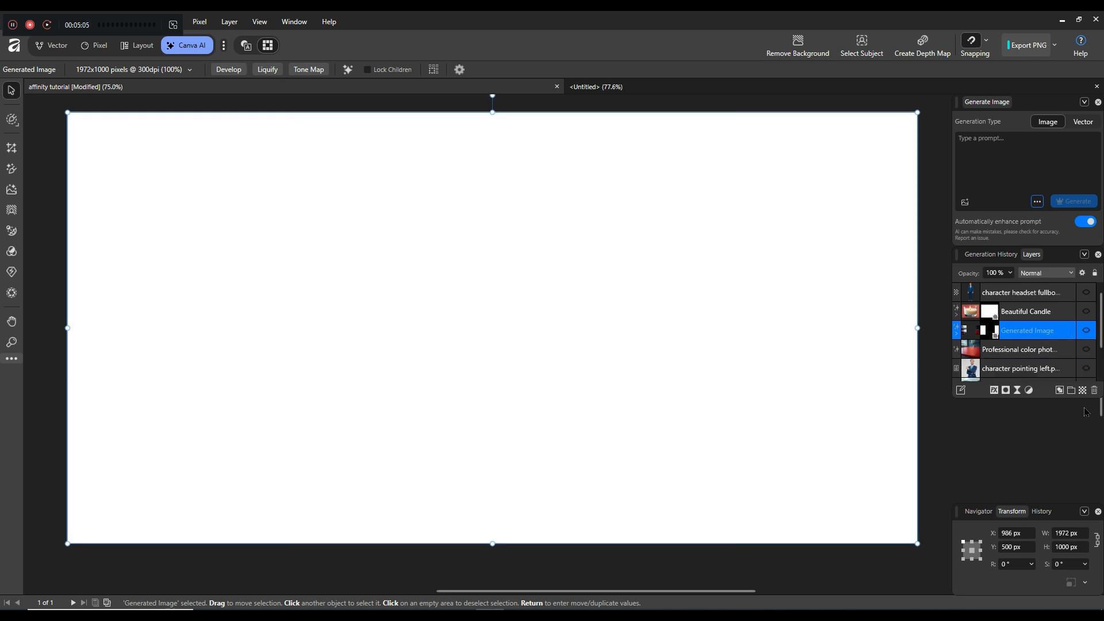
pyautogui.scroll(-1, 1011, 345)
# Show the character-pointing-left layer and start a Generative Edit on it
pyautogui.click(1086, 349)
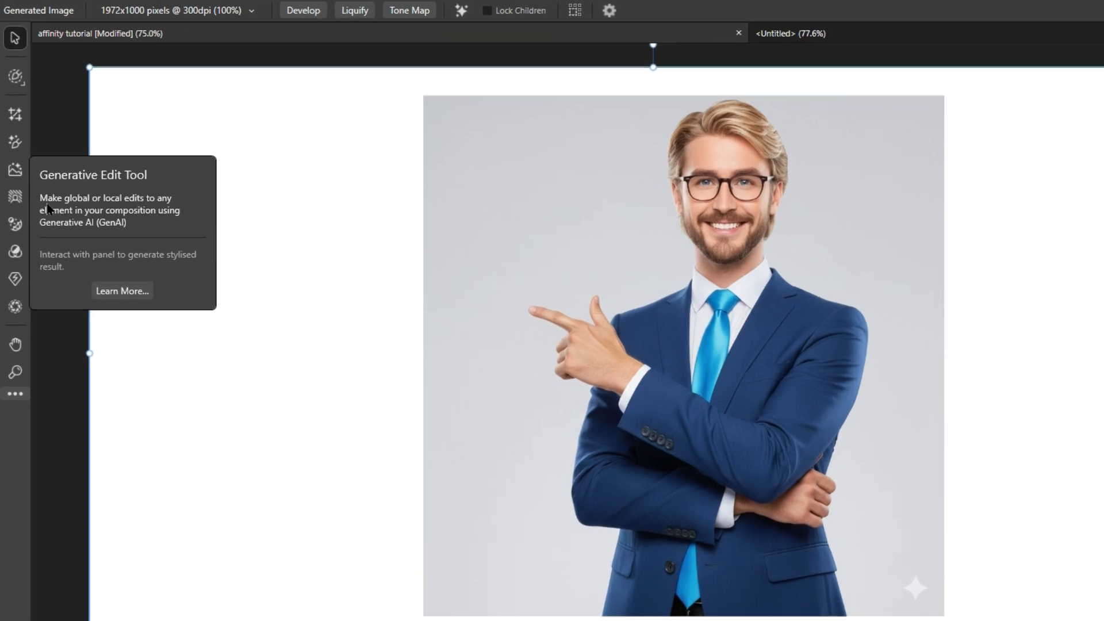
pyautogui.click(14, 170)
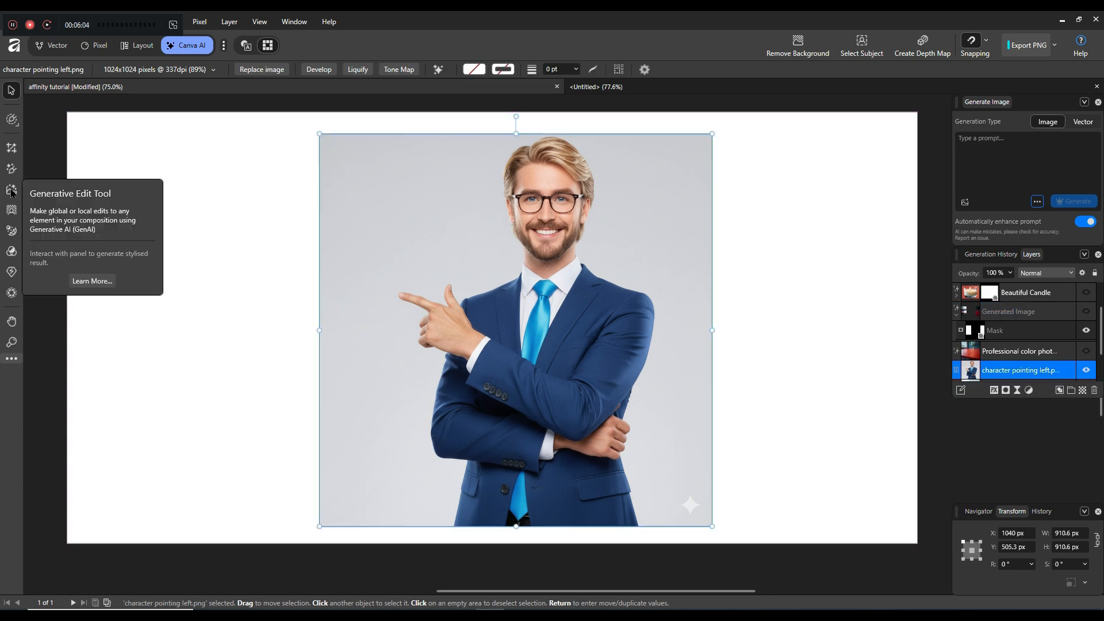
pyautogui.click(11, 189)
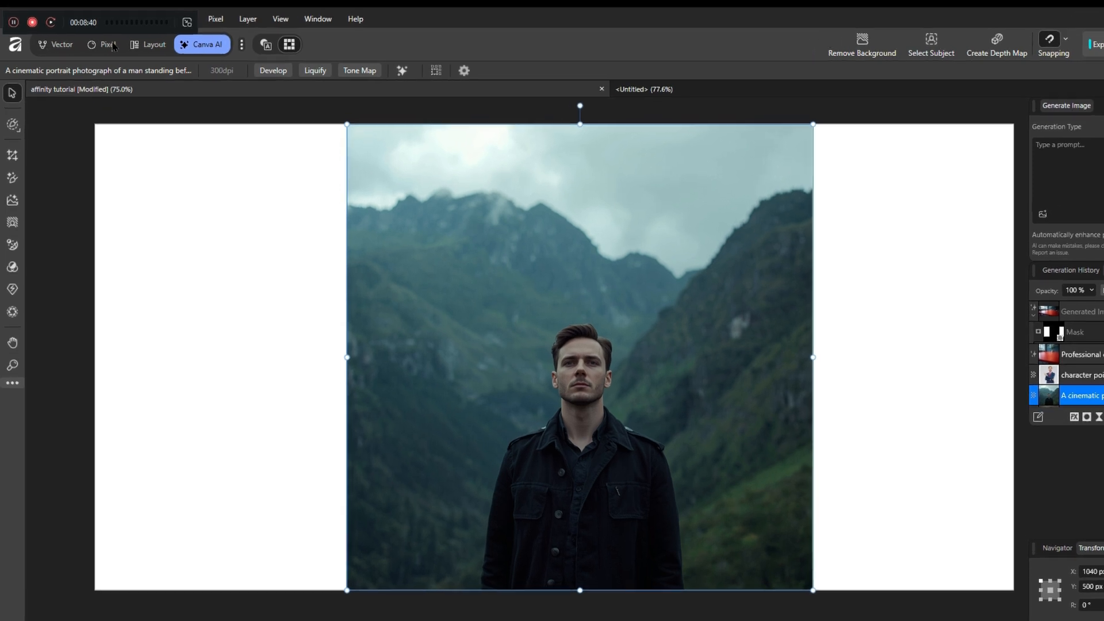
pyautogui.click(67, 19)
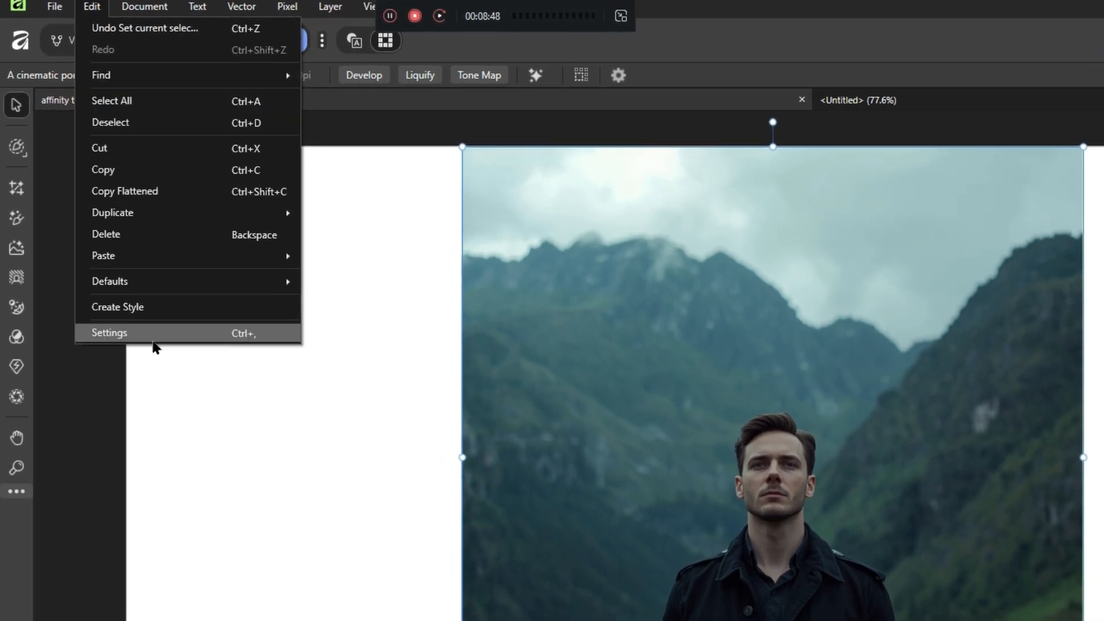
pyautogui.click(152, 341)
pyautogui.click(480, 222)
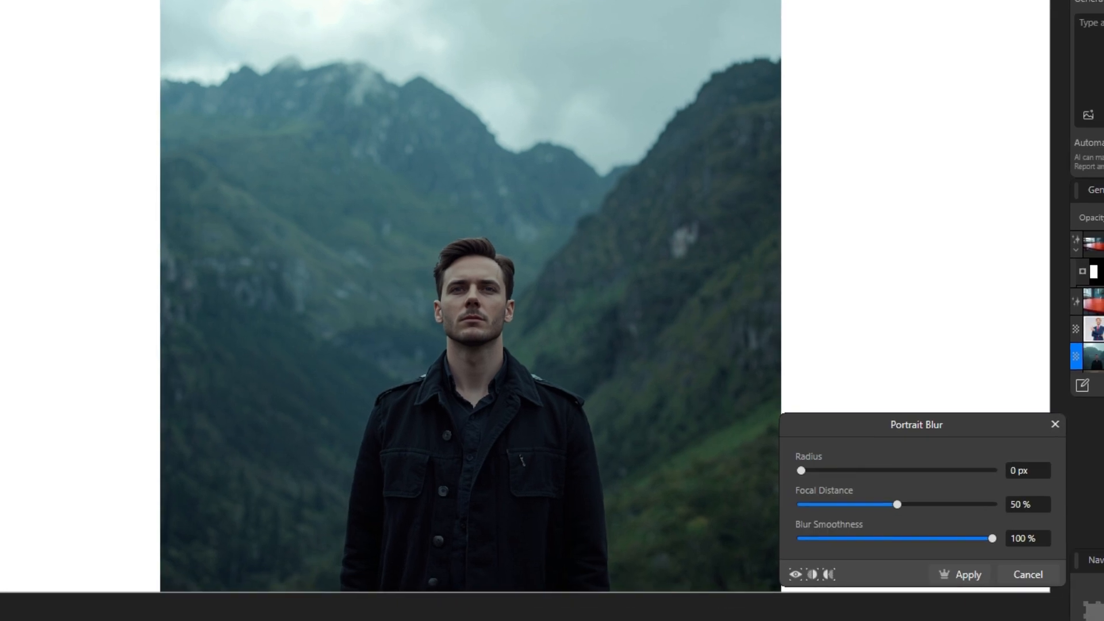
pyautogui.moveTo(801, 470); pyautogui.dragTo(837, 471)
pyautogui.moveTo(896, 504); pyautogui.dragTo(1000, 566)
pyautogui.click(888, 538)
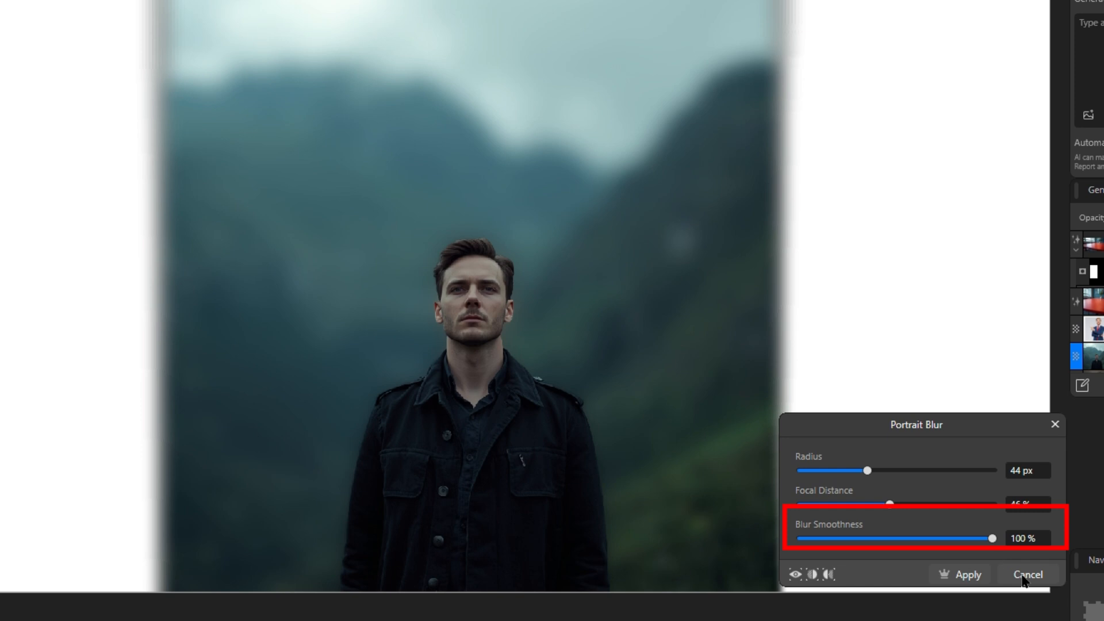
pyautogui.click(966, 574)
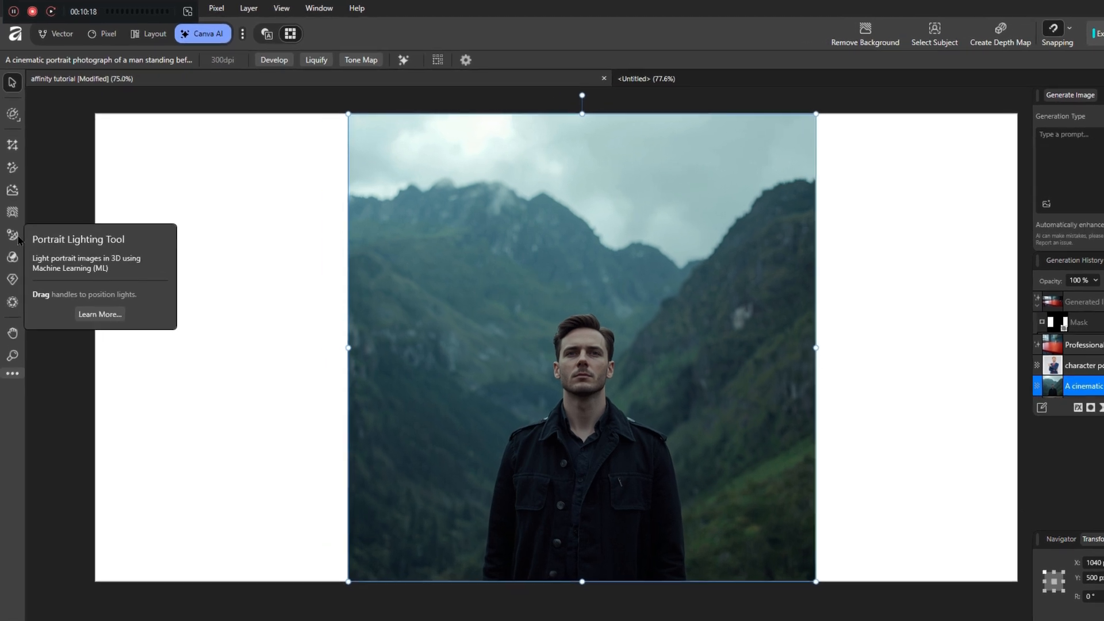
# Move the first portrait light up-left of the face and increase its reach and strength
pyautogui.click(12, 231)
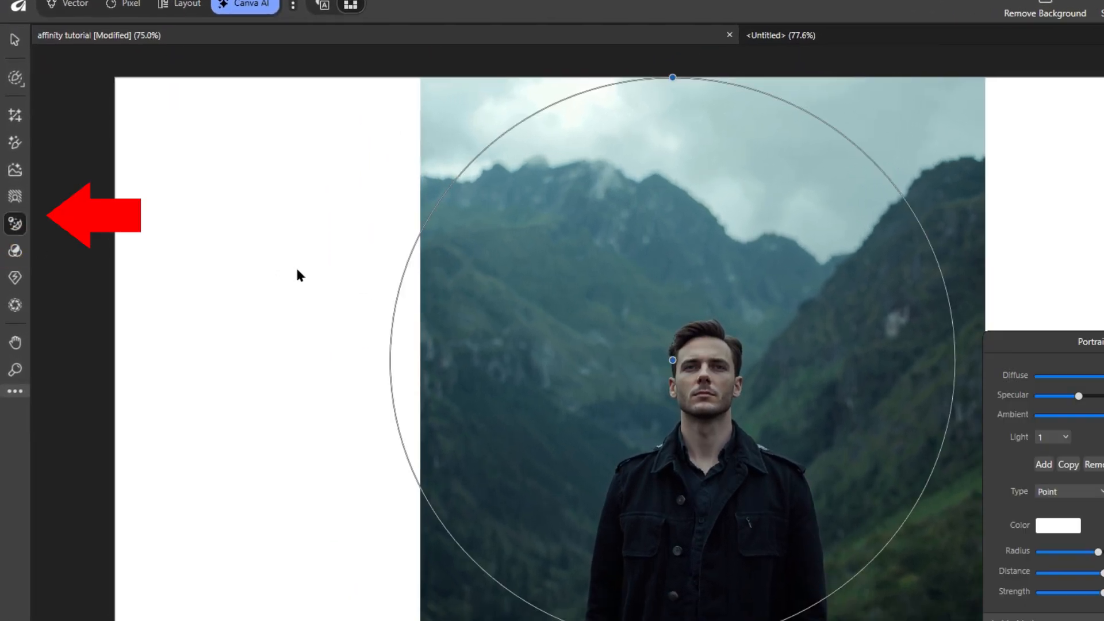
pyautogui.moveTo(672, 360); pyautogui.dragTo(638, 339)
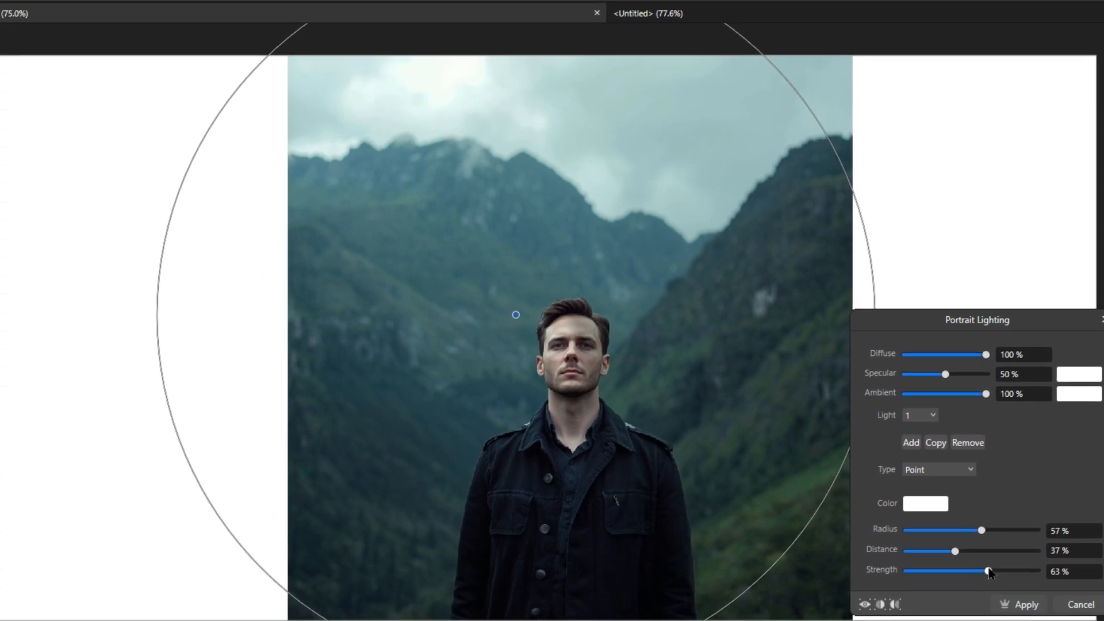
pyautogui.moveTo(1075, 587); pyautogui.dragTo(1091, 587)
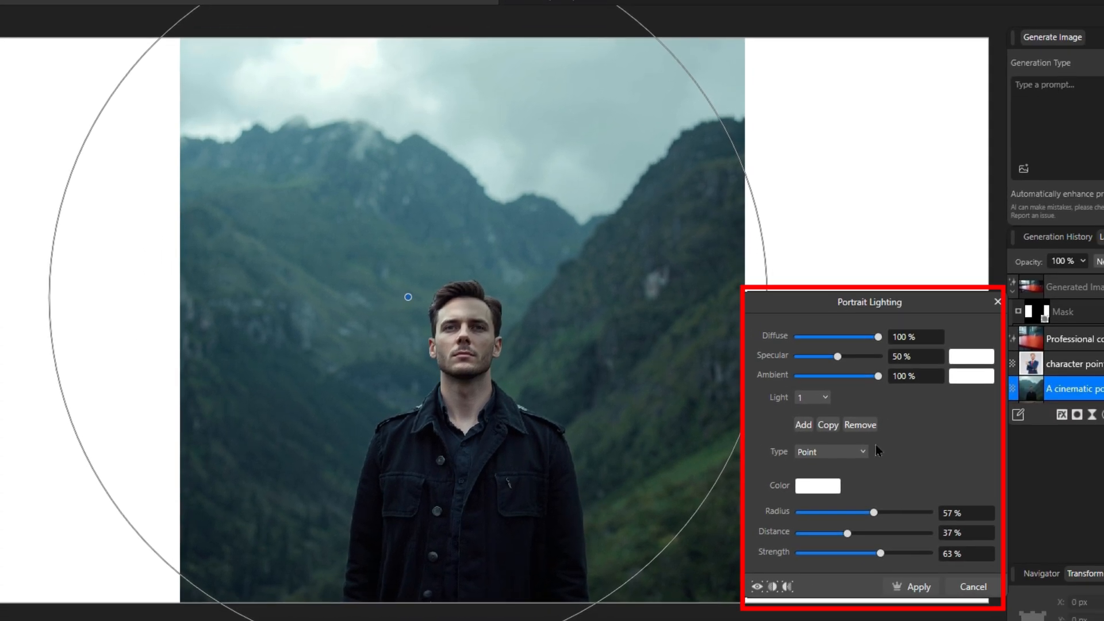
pyautogui.click(824, 397)
pyautogui.click(815, 433)
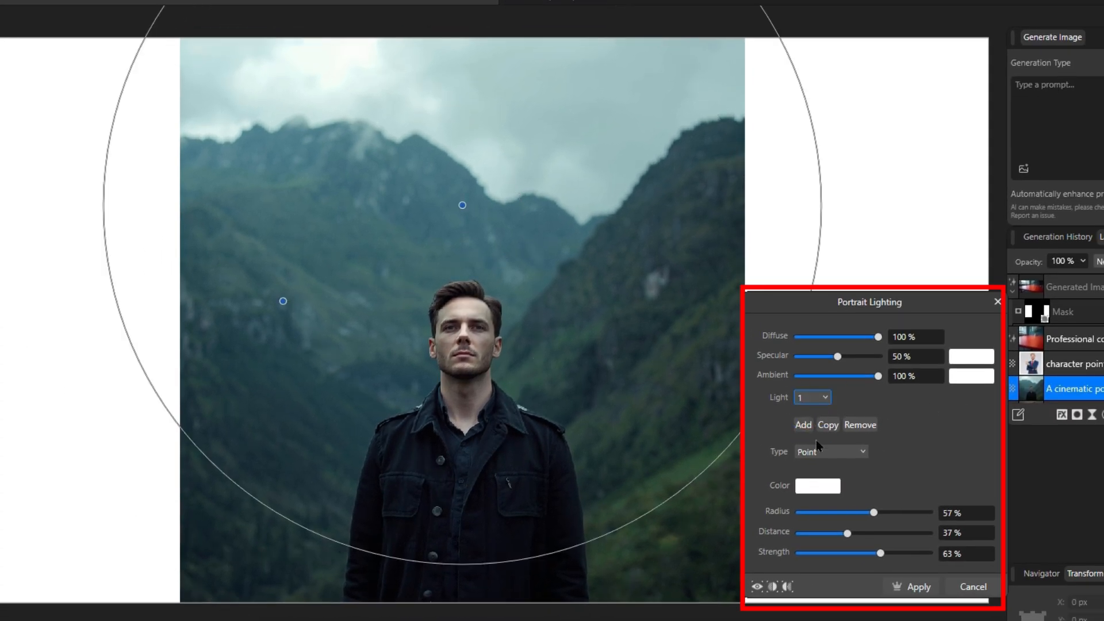
# Make the second light a yellow point light
pyautogui.click(826, 398)
pyautogui.click(810, 431)
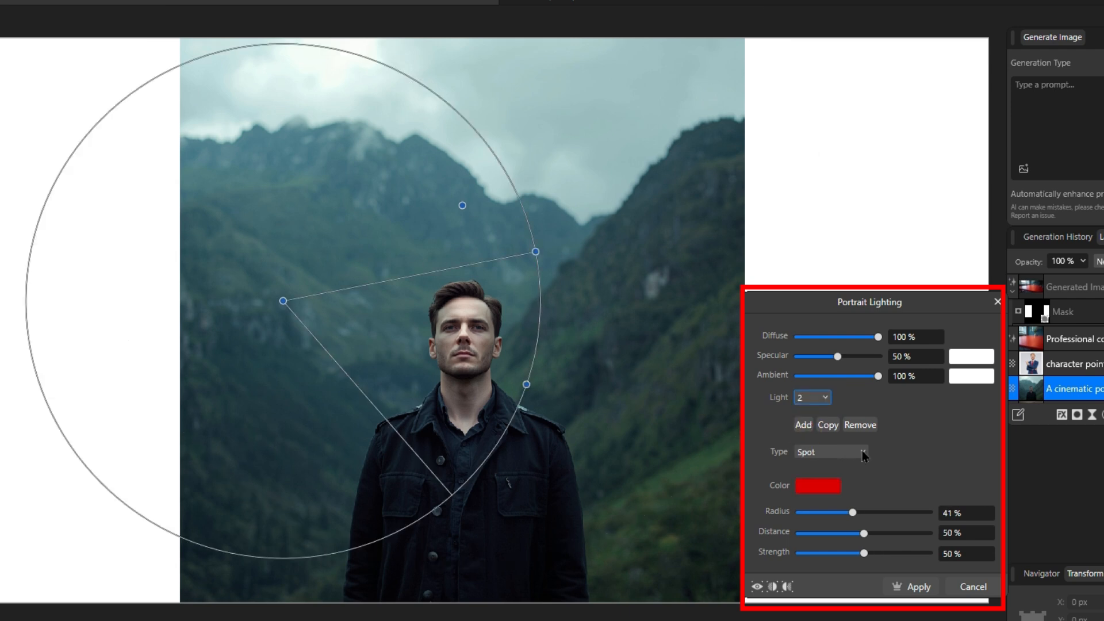
pyautogui.click(861, 451)
pyautogui.click(818, 470)
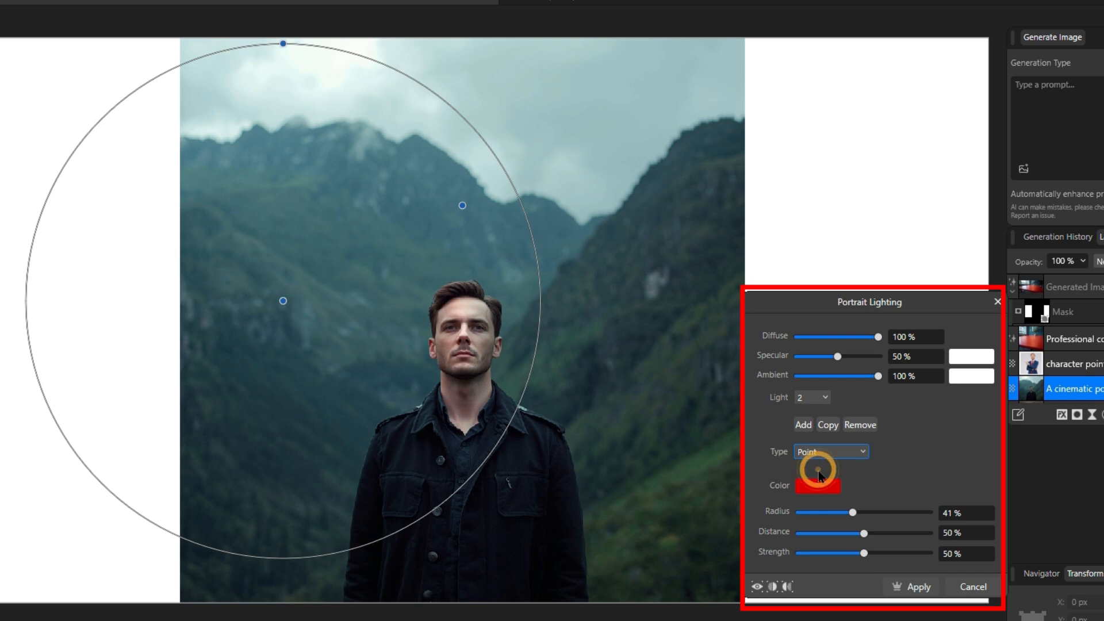
pyautogui.click(812, 485)
pyautogui.moveTo(751, 550); pyautogui.dragTo(848, 549)
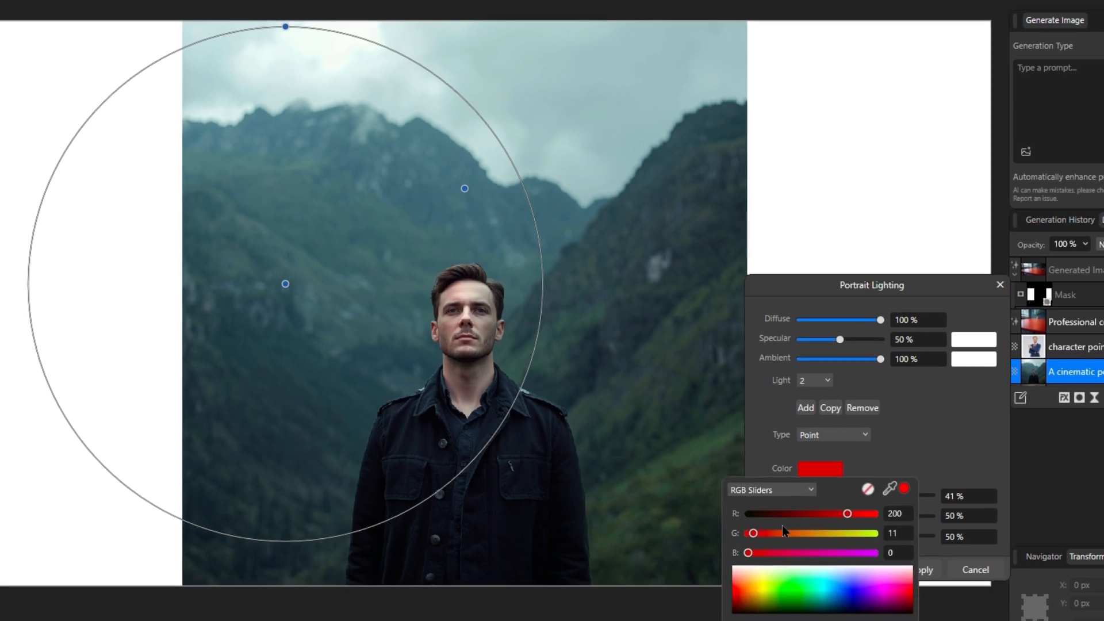
pyautogui.click(921, 343)
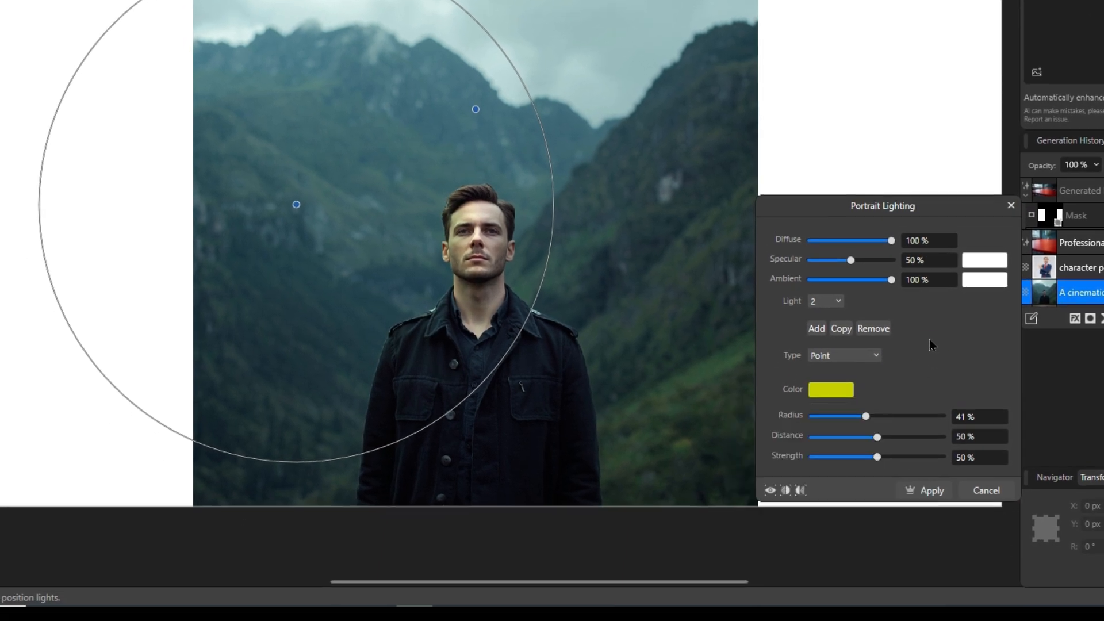
# Apply the portrait lighting, hide the mountain portrait and show the vintage family photo layer
pyautogui.click(931, 490)
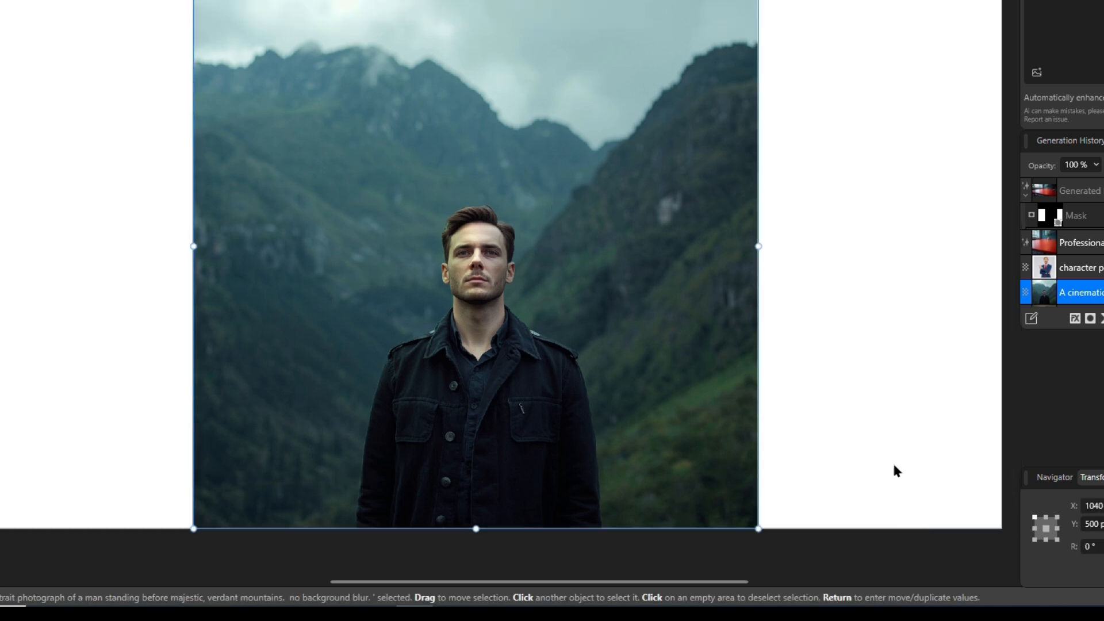
pyautogui.click(1099, 341)
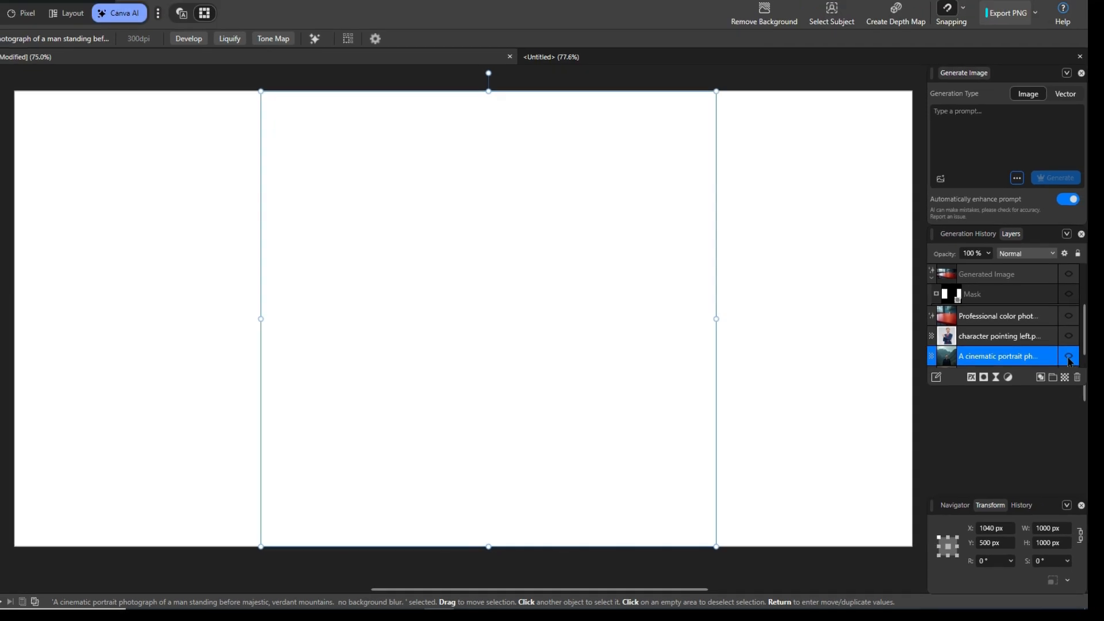
pyautogui.moveTo(1053, 346); pyautogui.dragTo(1053, 358)
pyautogui.click(911, 369)
pyautogui.click(1041, 370)
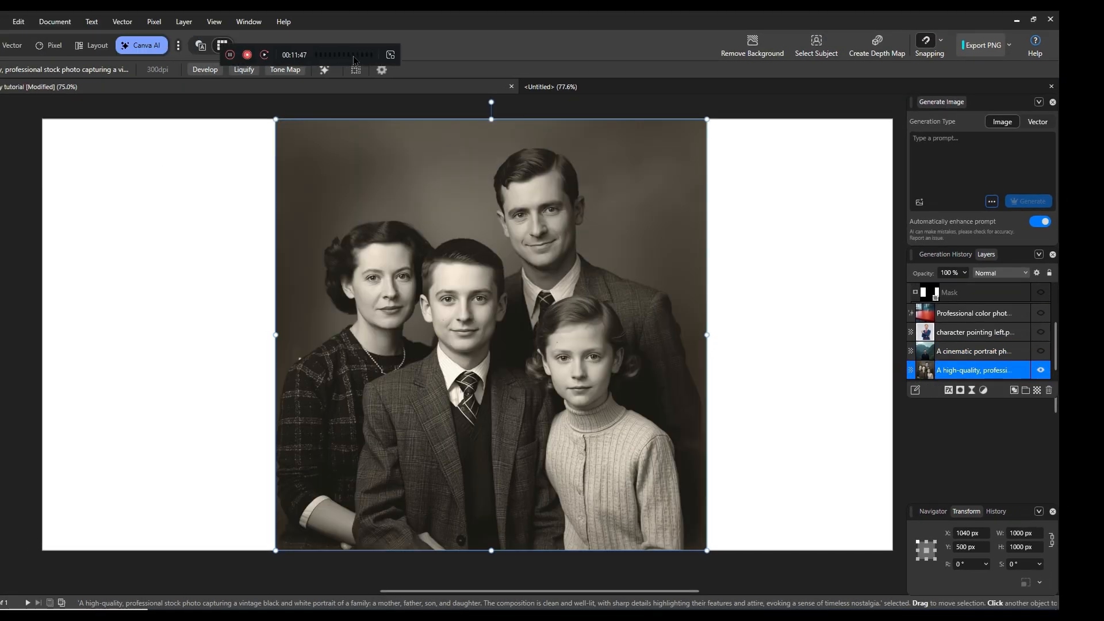
# Enable the Colorization model in the Machine Learning settings
pyautogui.click(19, 21)
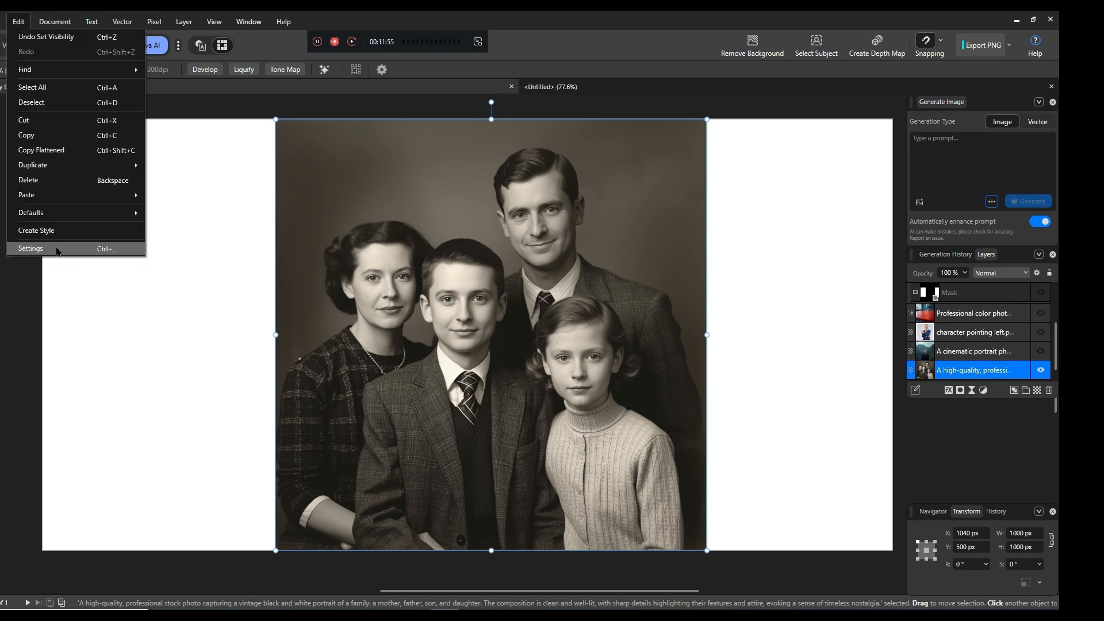
pyautogui.click(52, 249)
pyautogui.click(325, 184)
pyautogui.scroll(-1, 734, 271)
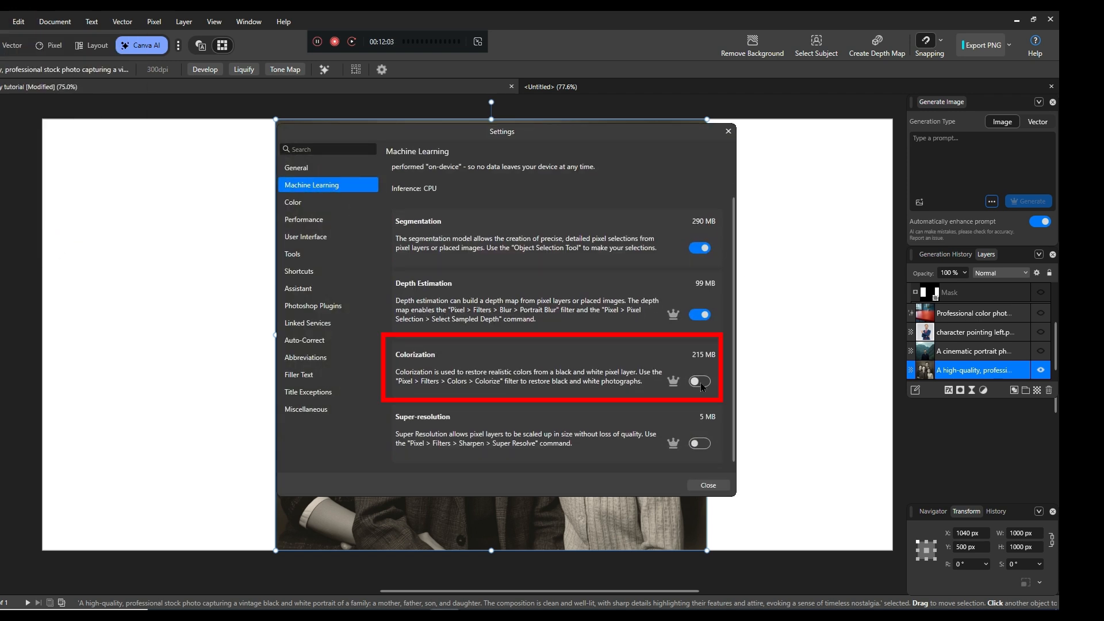
pyautogui.click(696, 381)
pyautogui.click(704, 485)
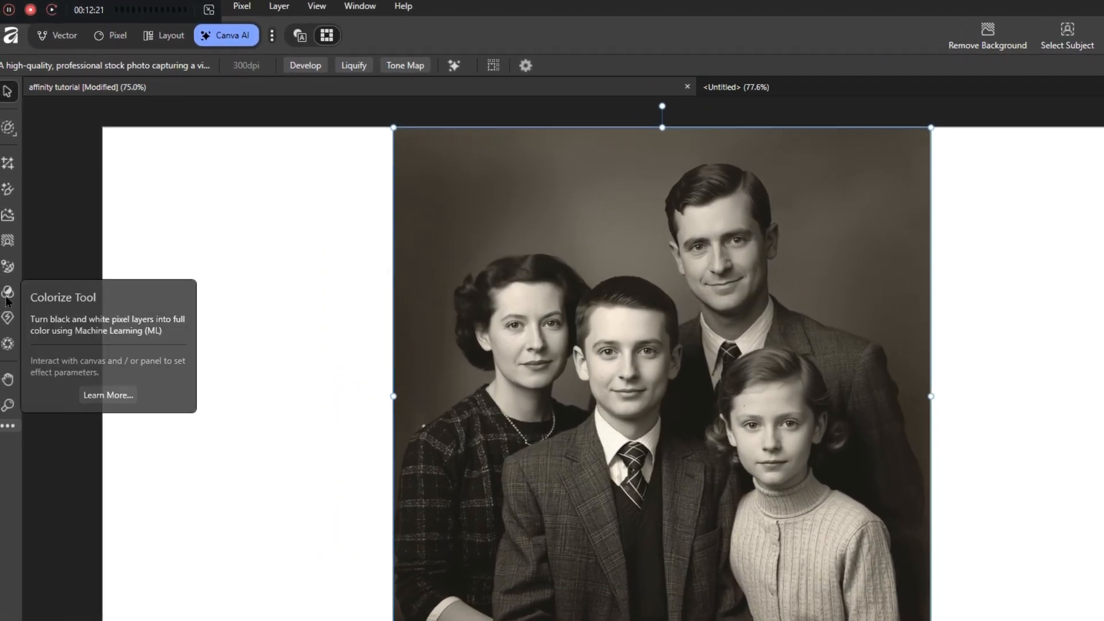
# Colorize the family photo at 9% saturation and -24% temperature, compare in split view, and apply
pyautogui.click(7, 292)
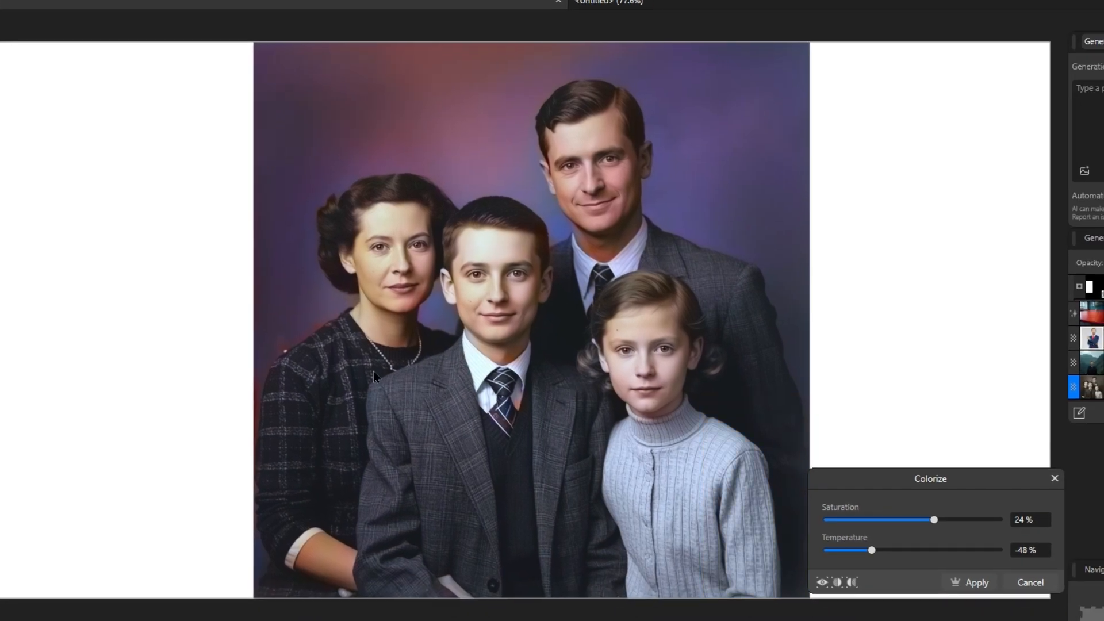
pyautogui.moveTo(934, 519); pyautogui.dragTo(891, 549)
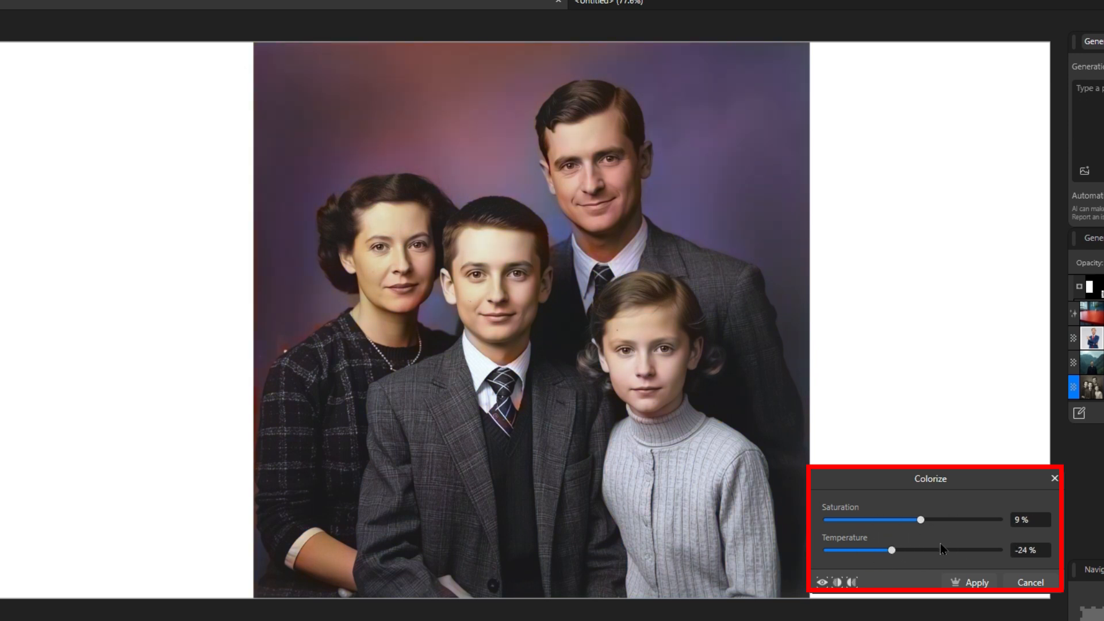
pyautogui.click(851, 581)
pyautogui.click(822, 582)
pyautogui.click(976, 582)
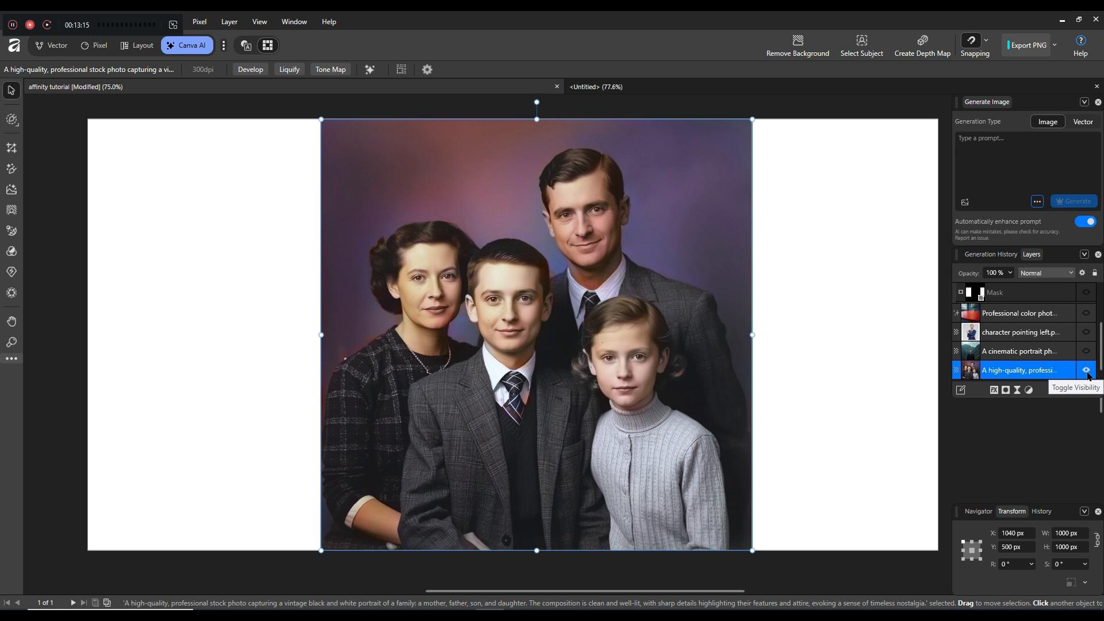
# Hide the family photo, enter the prompt 'Create an illustration of a peacock.' and review image guidance types
pyautogui.click(1086, 372)
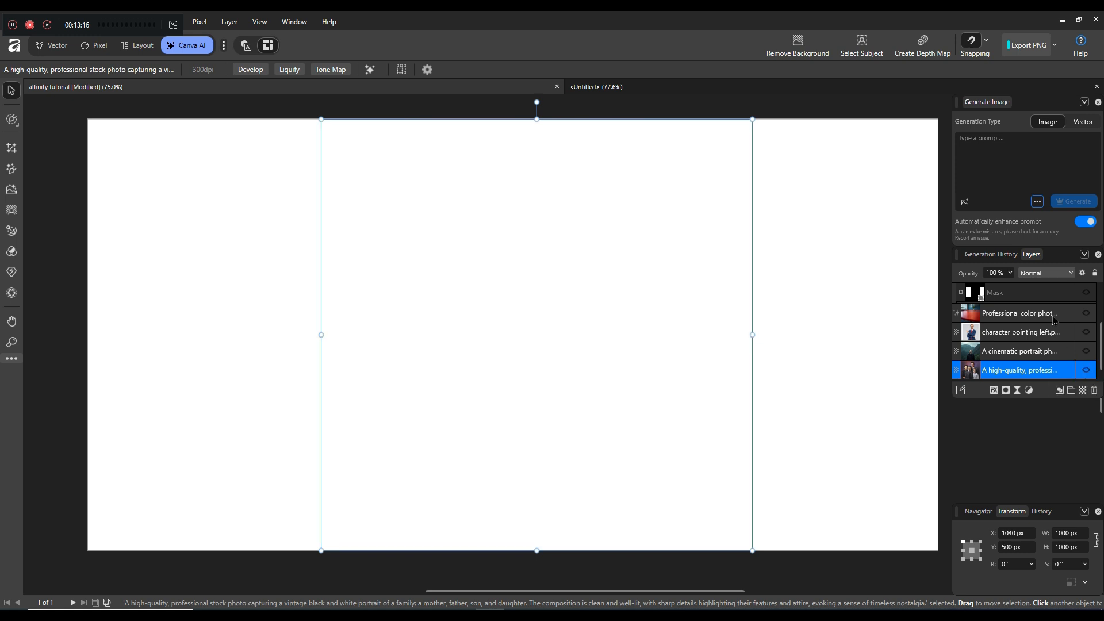
pyautogui.click(1001, 195)
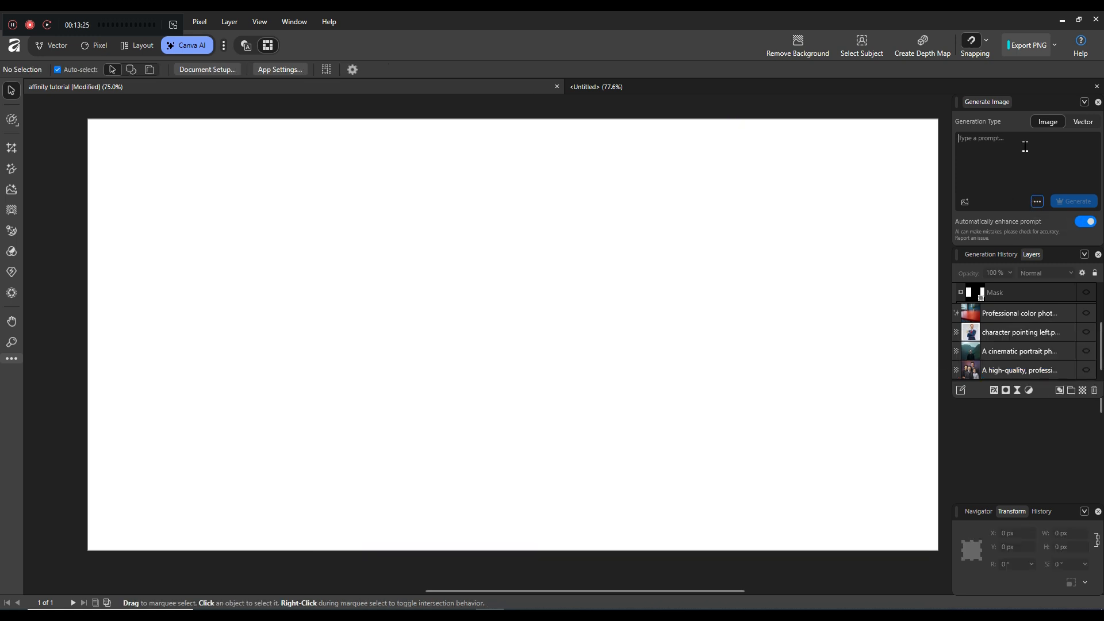
pyautogui.write('Create an illustration of  a peacock.')
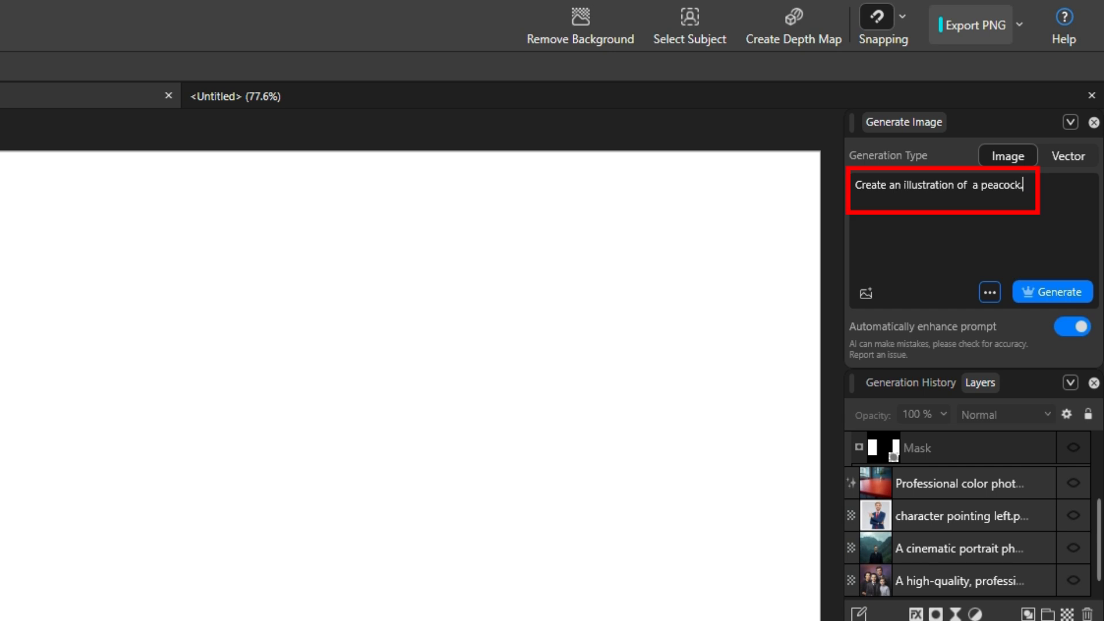
pyautogui.click(866, 292)
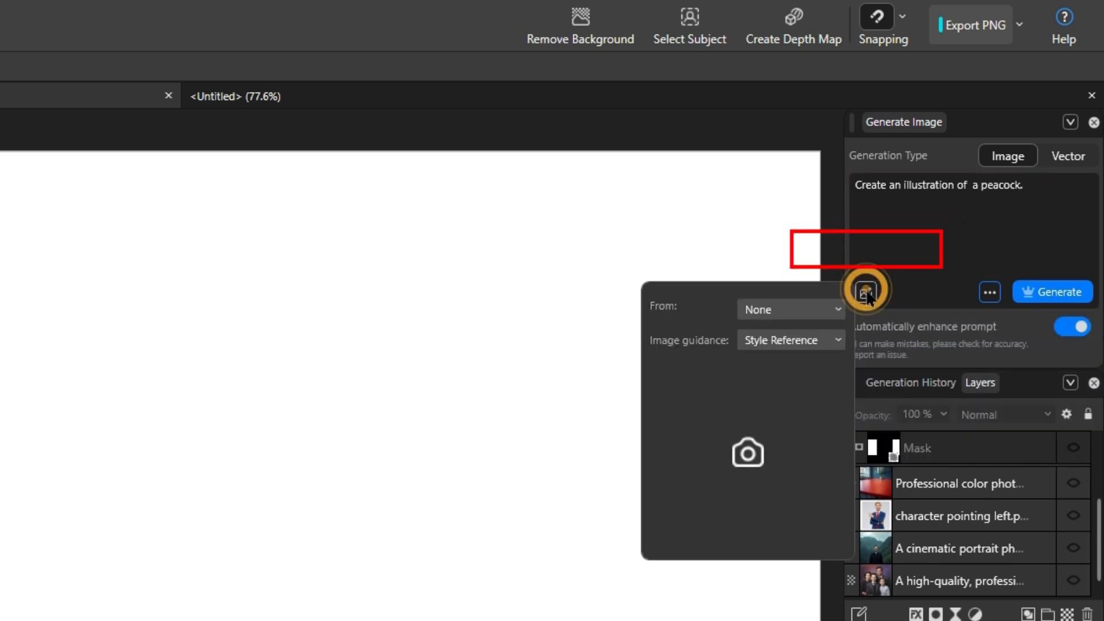
pyautogui.click(825, 336)
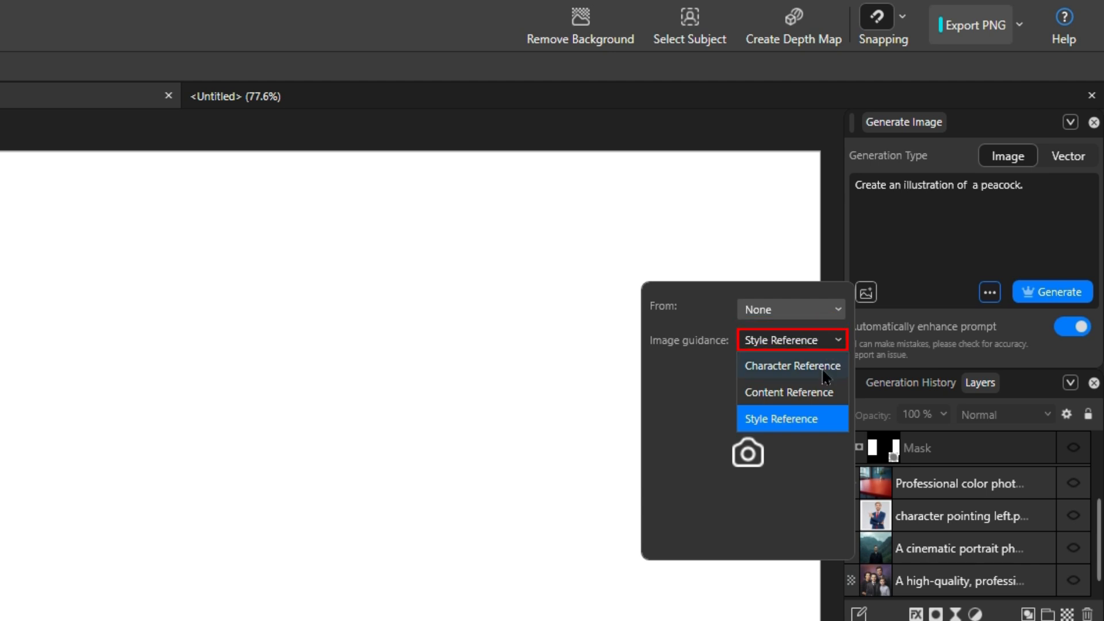
# Browse the generation style list and keep Illustration as the style
pyautogui.click(911, 291)
pyautogui.click(989, 292)
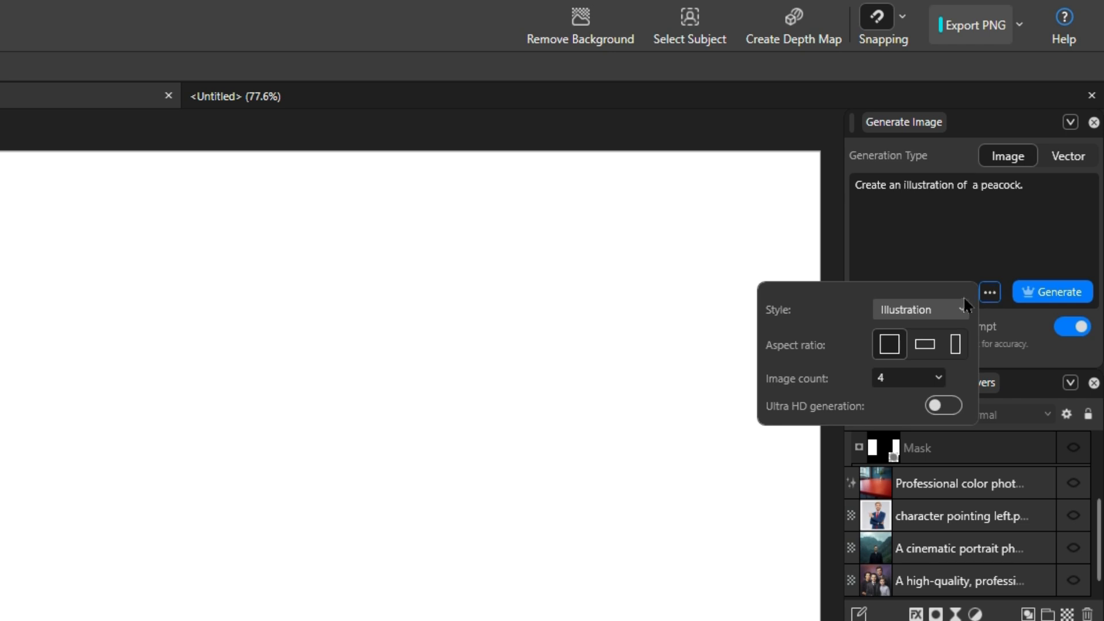
pyautogui.click(952, 315)
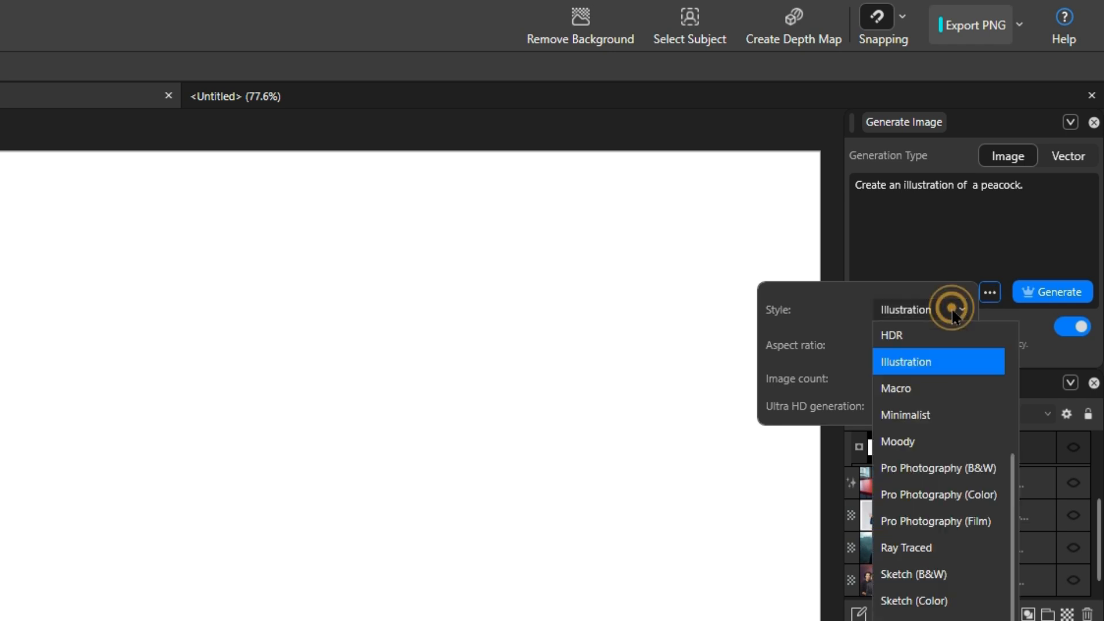
pyautogui.moveTo(1012, 460); pyautogui.dragTo(1007, 343)
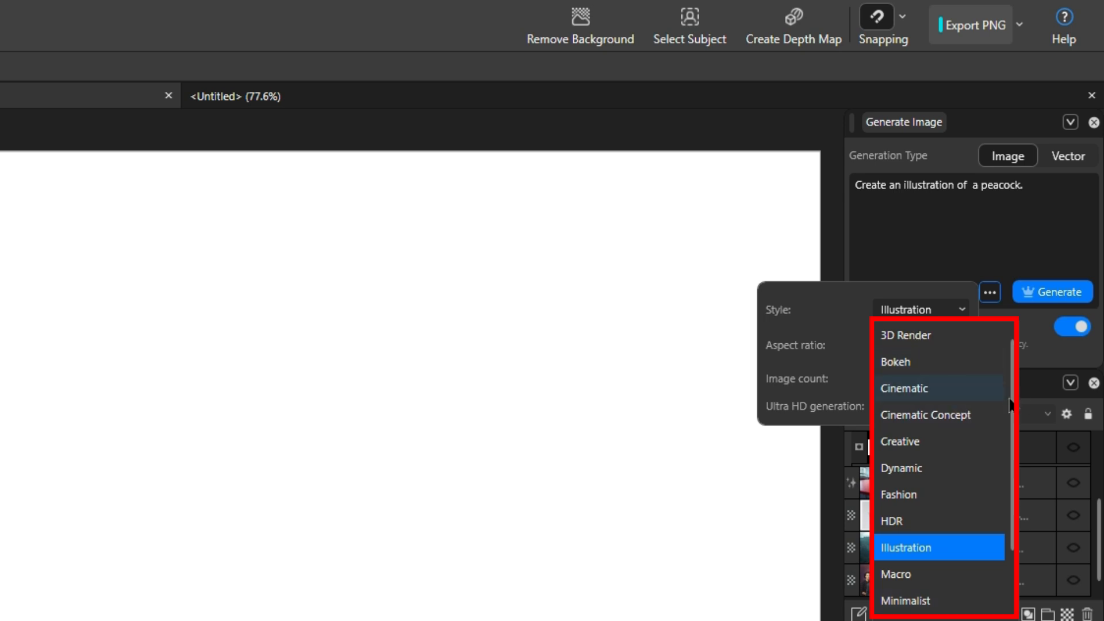
pyautogui.moveTo(1009, 397); pyautogui.dragTo(1024, 554)
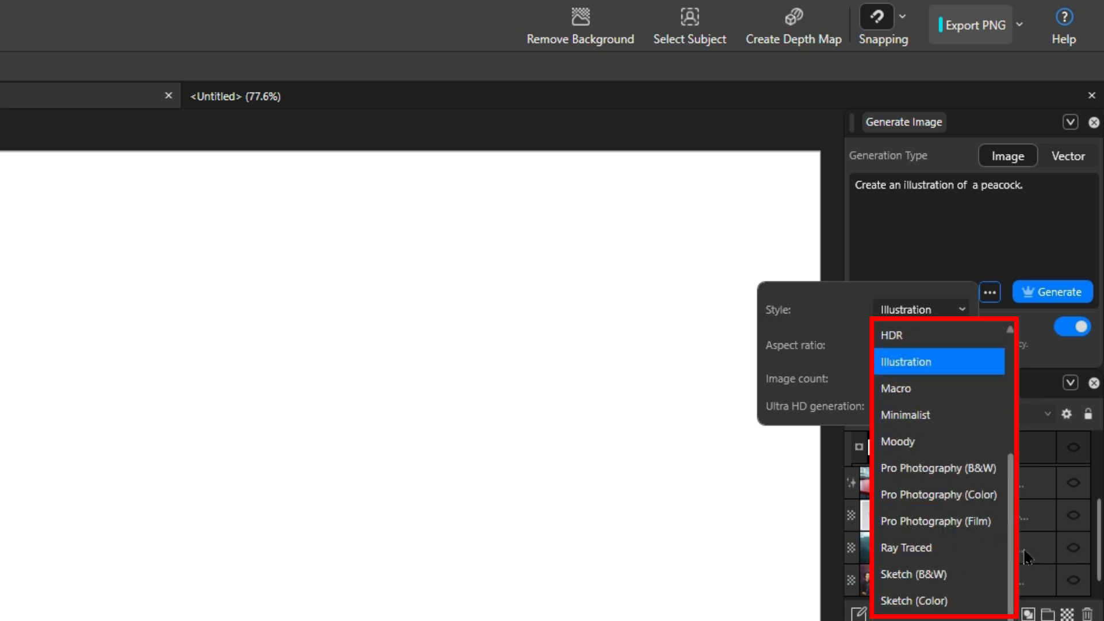
pyautogui.click(944, 366)
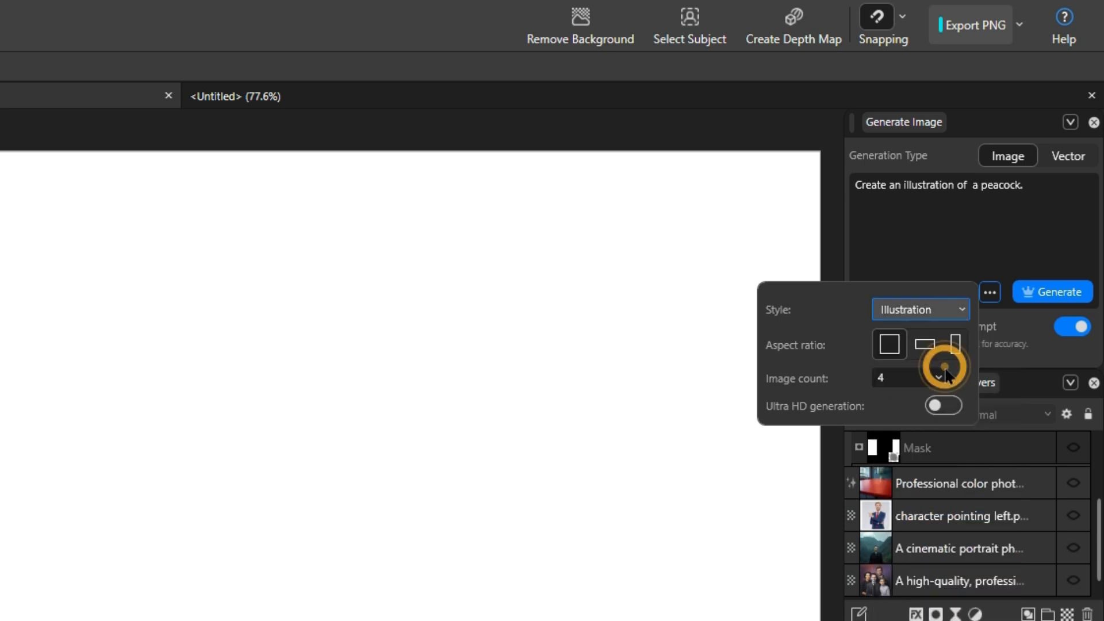
# Keep a square aspect ratio, 4 images and standard quality with Ultra HD off
pyautogui.click(919, 349)
pyautogui.click(954, 344)
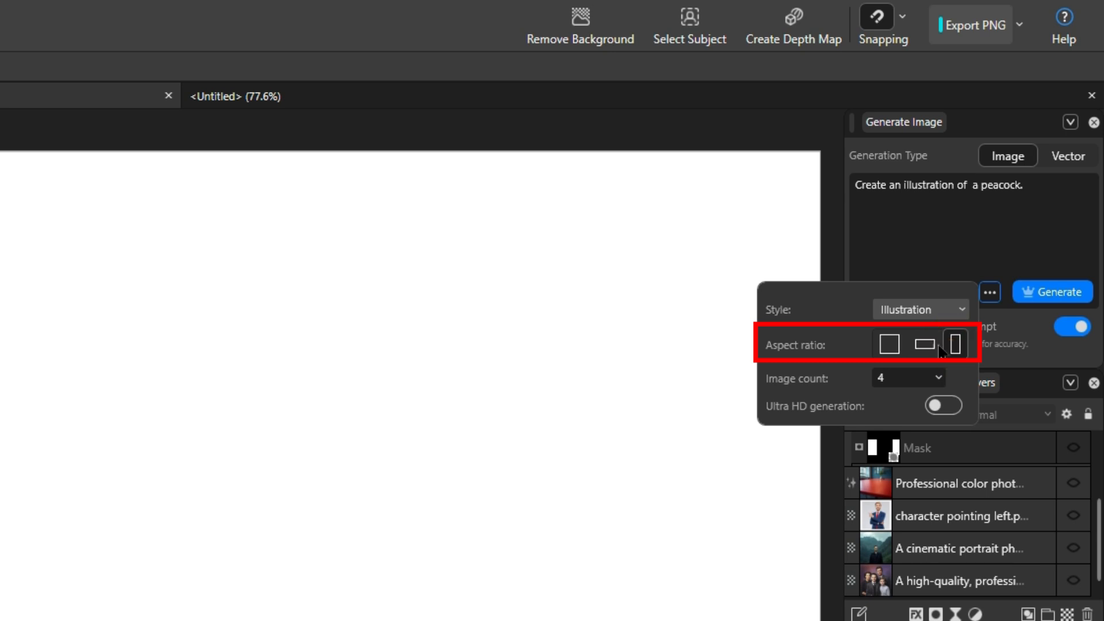
pyautogui.click(889, 347)
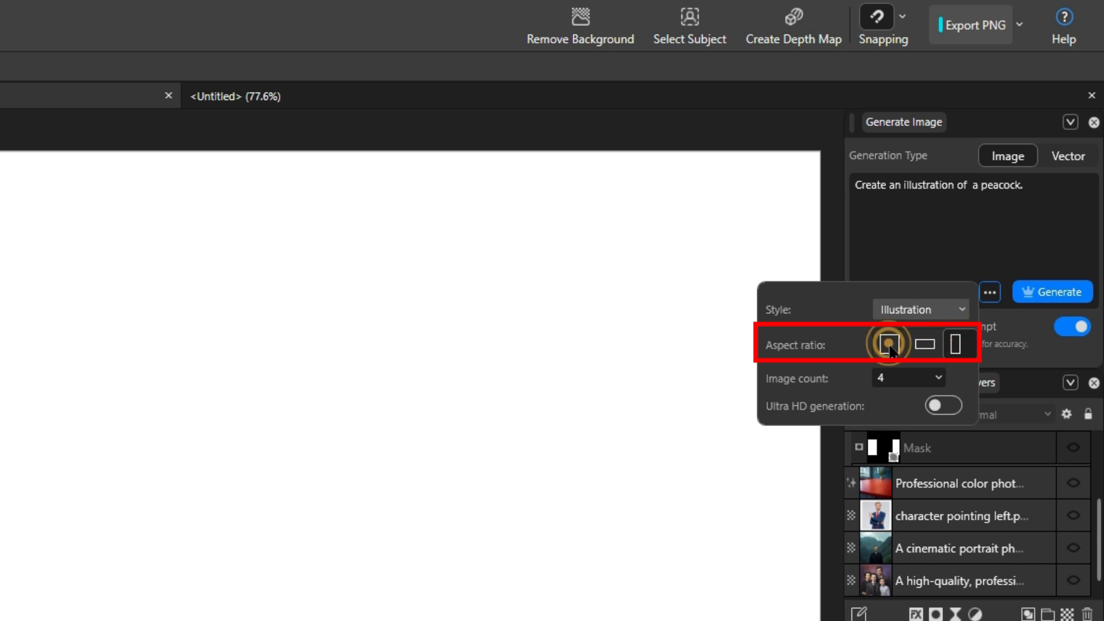
pyautogui.click(936, 383)
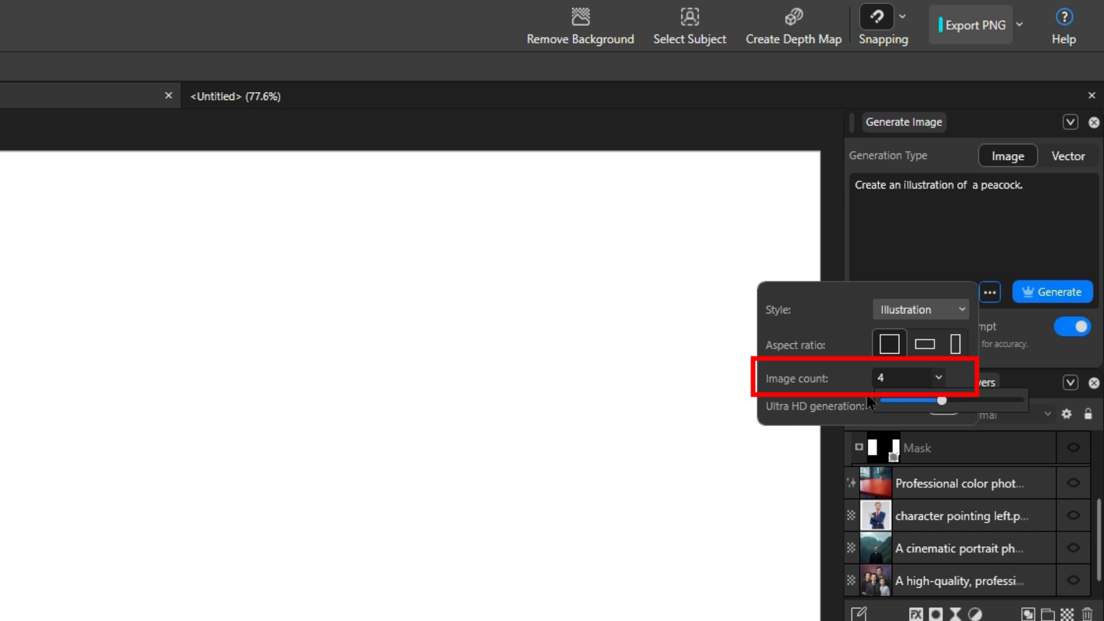
pyautogui.click(845, 379)
pyautogui.click(935, 404)
pyautogui.click(935, 404)
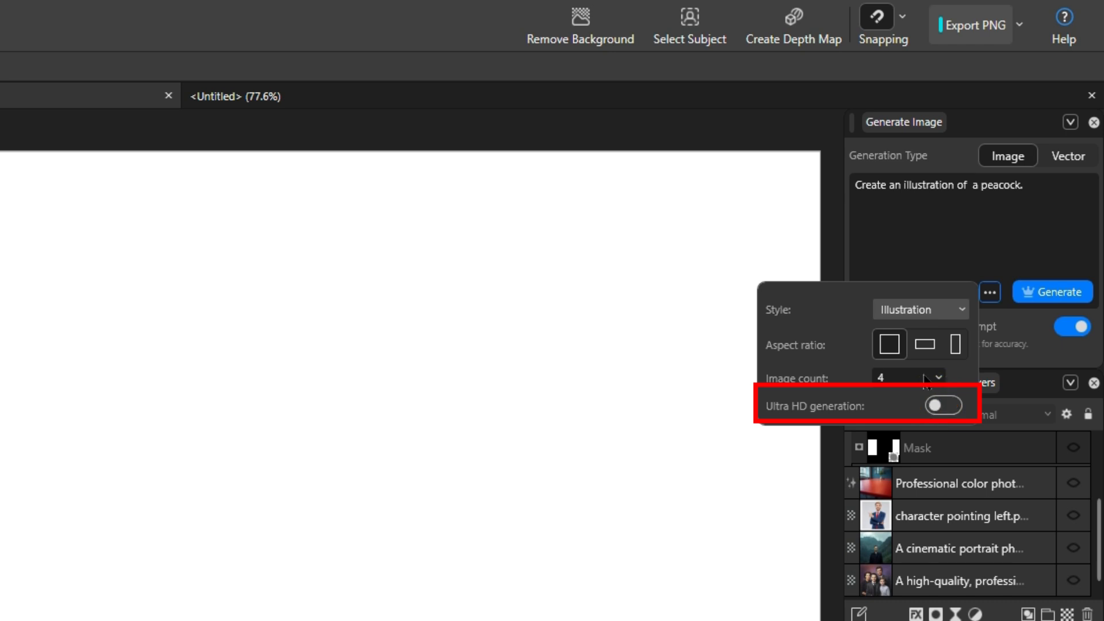
pyautogui.click(961, 245)
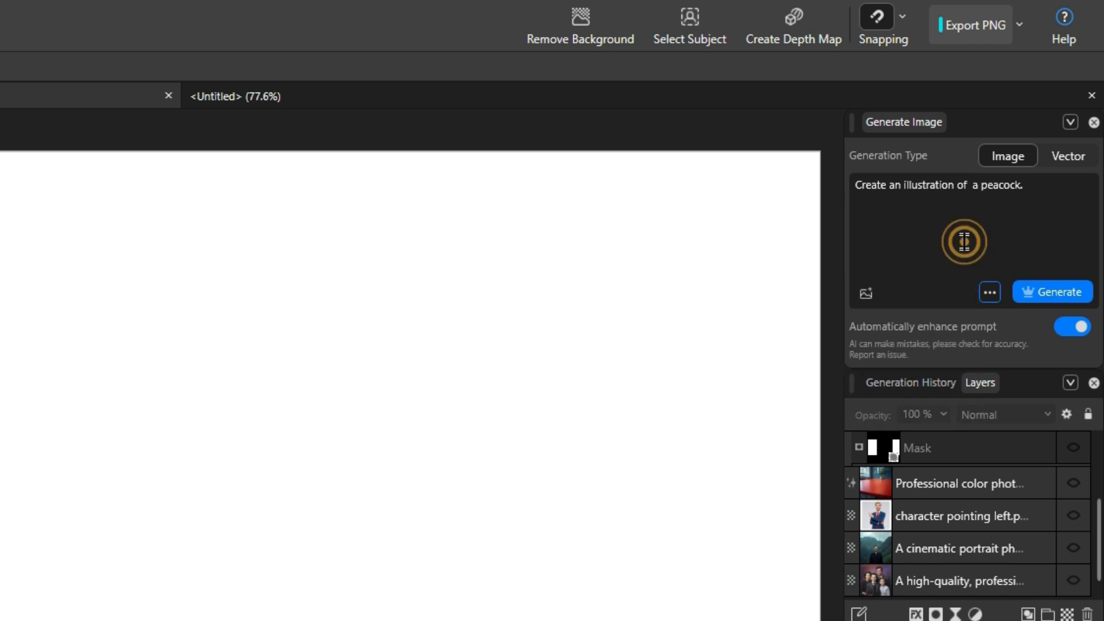
# Generate the peacock illustration with prompt enhancement on, then generate it again as vector artwork
pyautogui.click(1082, 329)
pyautogui.click(1082, 328)
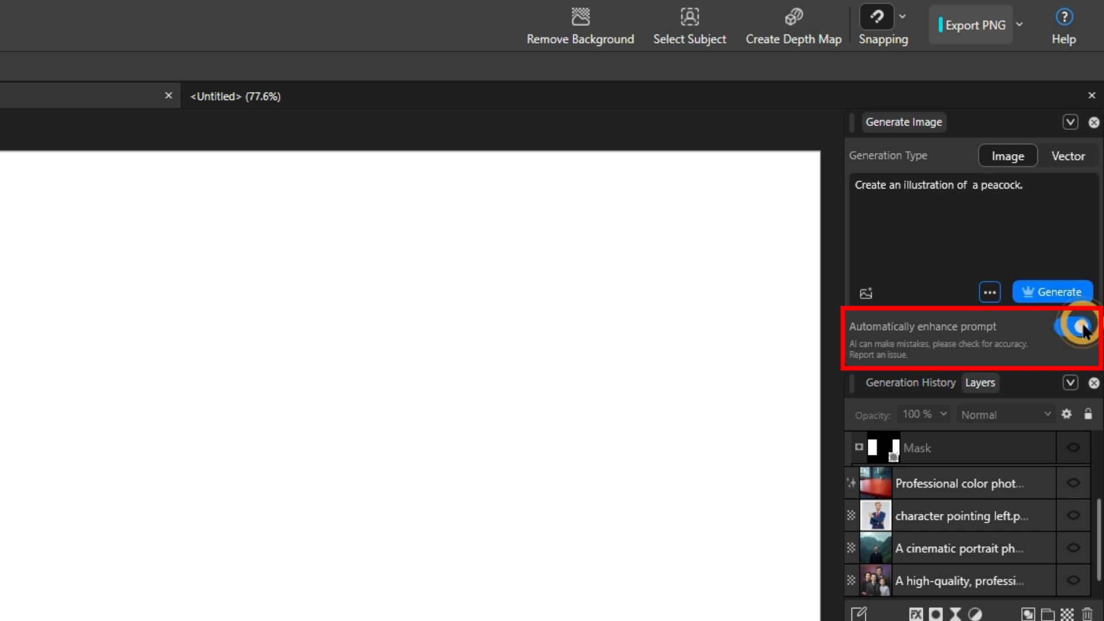
pyautogui.click(1052, 291)
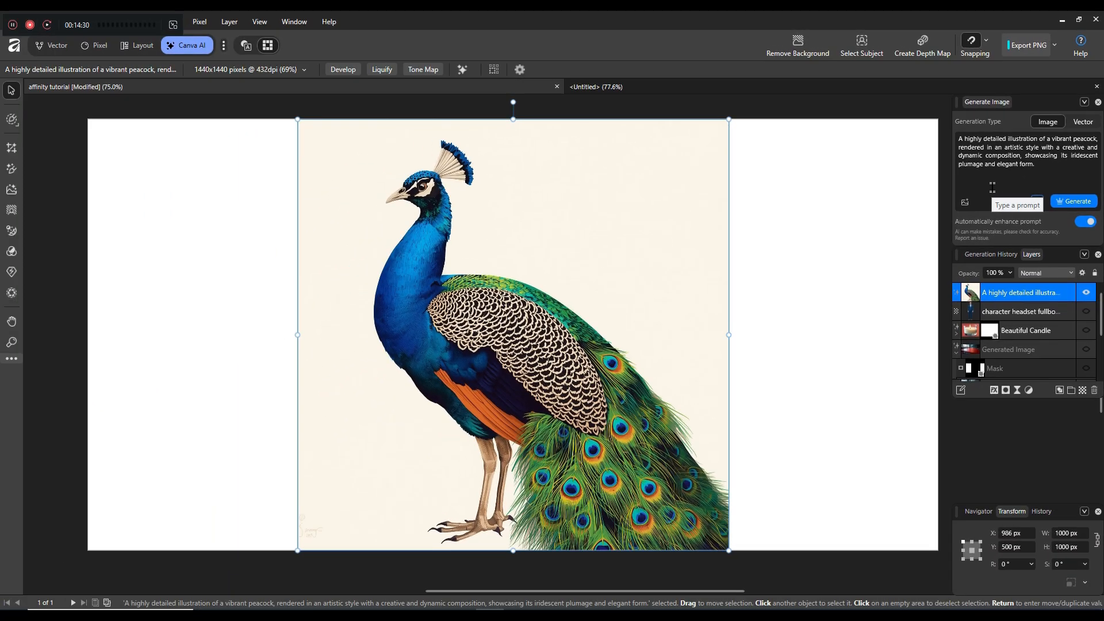
pyautogui.click(1080, 121)
pyautogui.click(1072, 202)
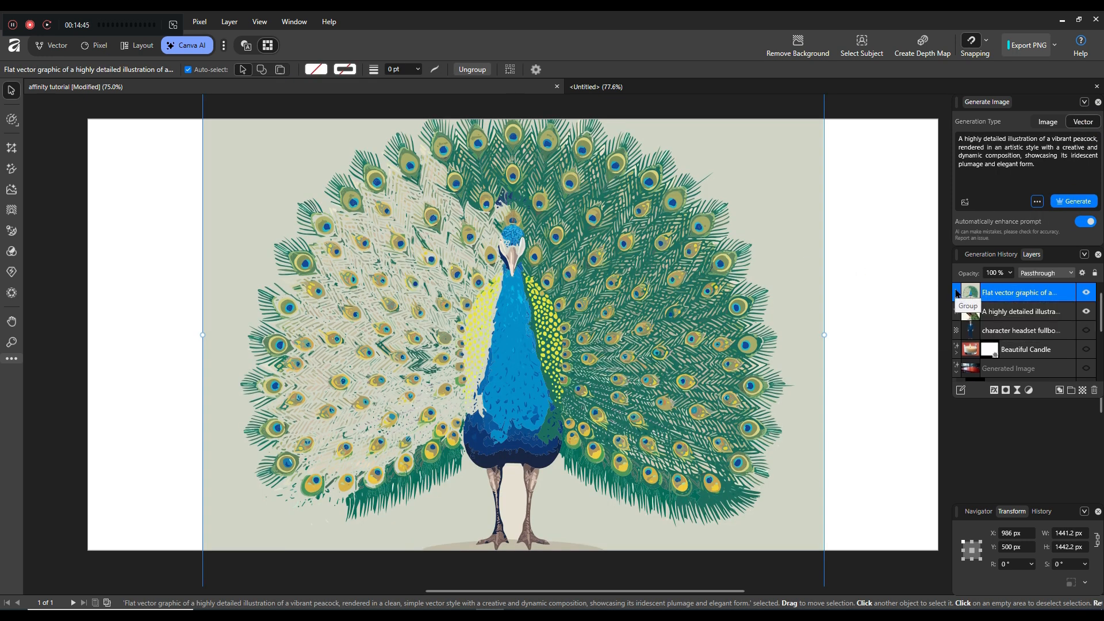
# Expand the Flat vector graphic group in Layers and select its individual Curve and Poly Line shapes
pyautogui.click(956, 292)
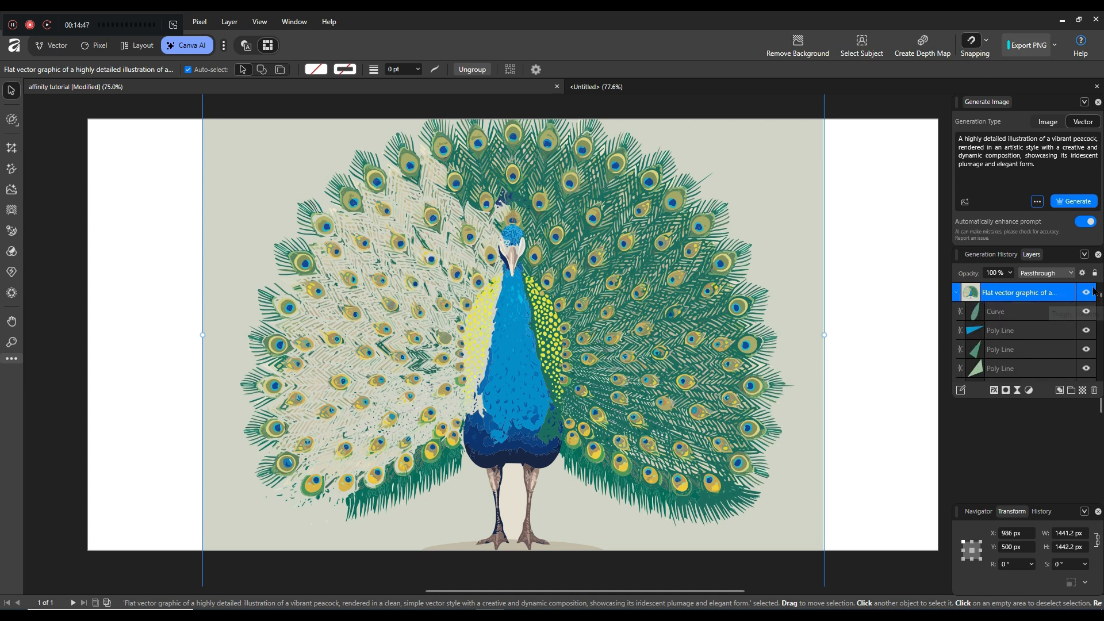
pyautogui.click(1031, 315)
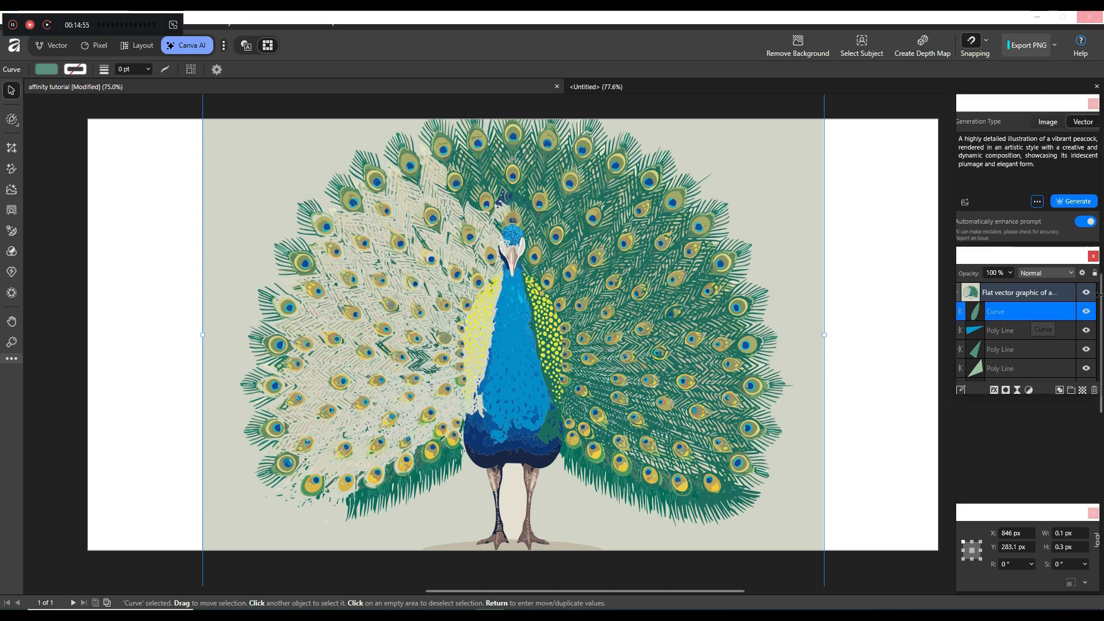
pyautogui.doubleClick(1058, 328)
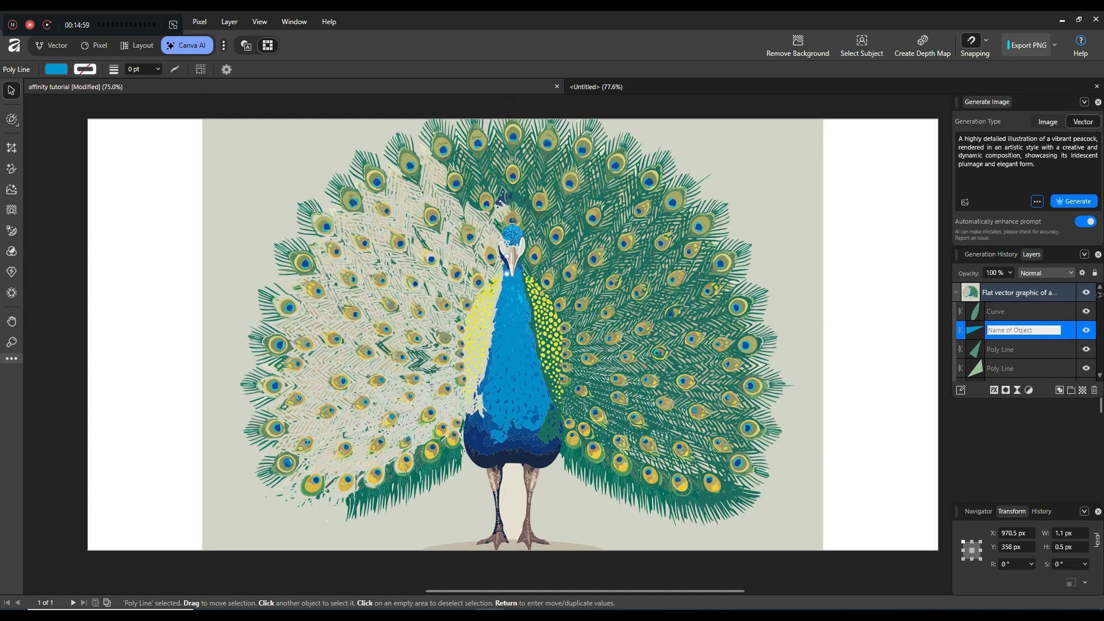
pyautogui.moveTo(1100, 302); pyautogui.dragTo(1101, 337)
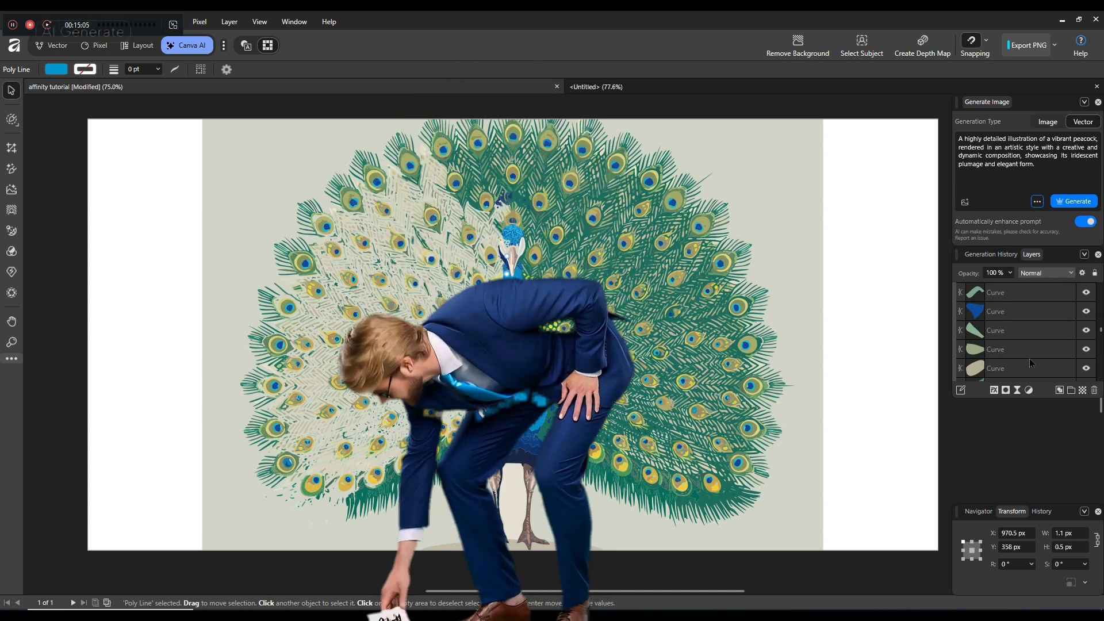
pyautogui.click(1006, 312)
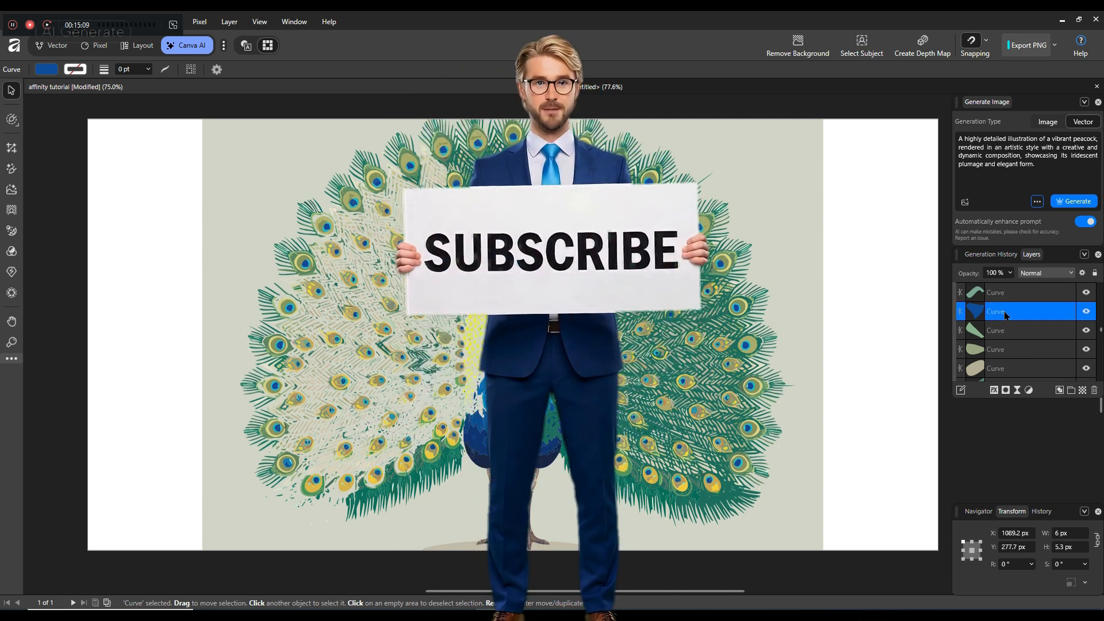